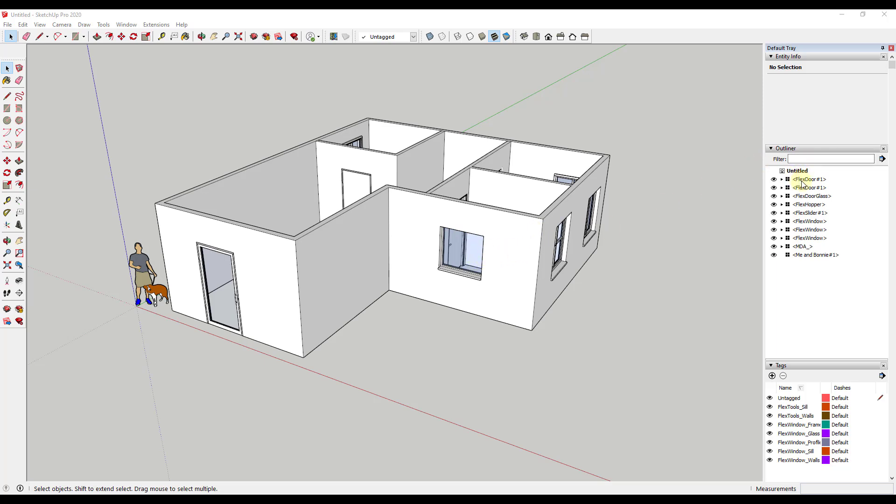
Inspect the front, right-wall and sliding window components, then select the front hopper window.
{"action": "left_click", "coordinate": [459, 252]}
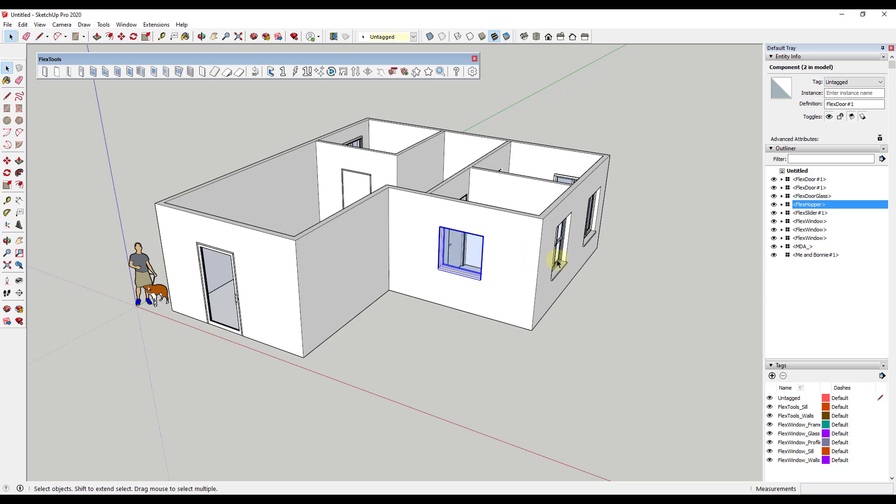
{"action": "left_click", "coordinate": [559, 264]}
{"action": "left_click", "coordinate": [591, 236]}
{"action": "left_click", "coordinate": [473, 252]}
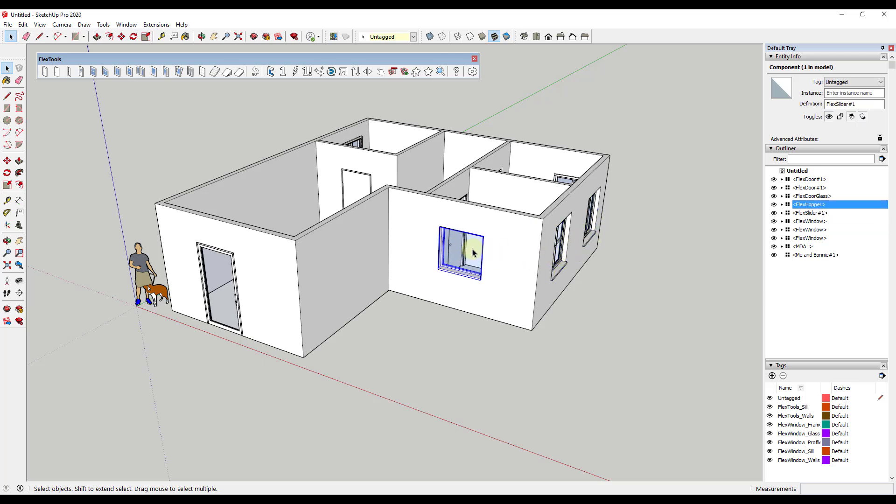
{"action": "left_click", "coordinate": [810, 221]}
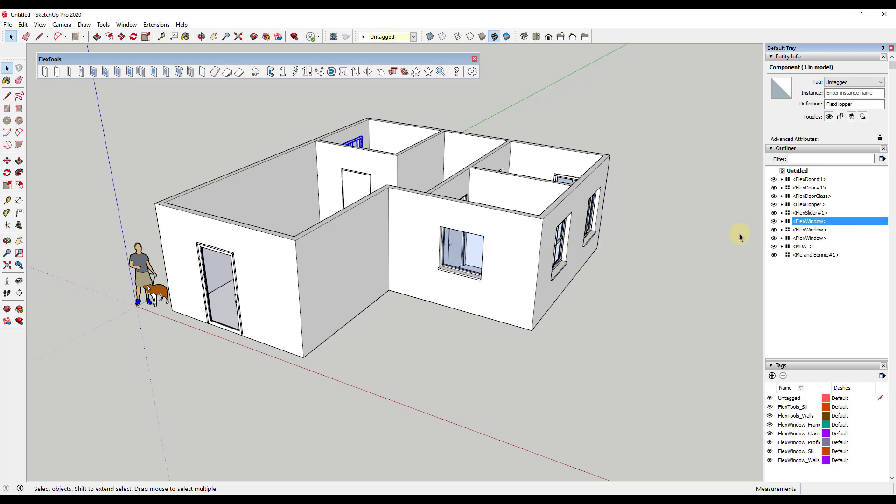
{"action": "middle_click_drag", "start_coordinate": [369, 182], "coordinate": [338, 268]}
{"action": "middle_click_drag", "start_coordinate": [383, 230], "coordinate": [564, 187]}
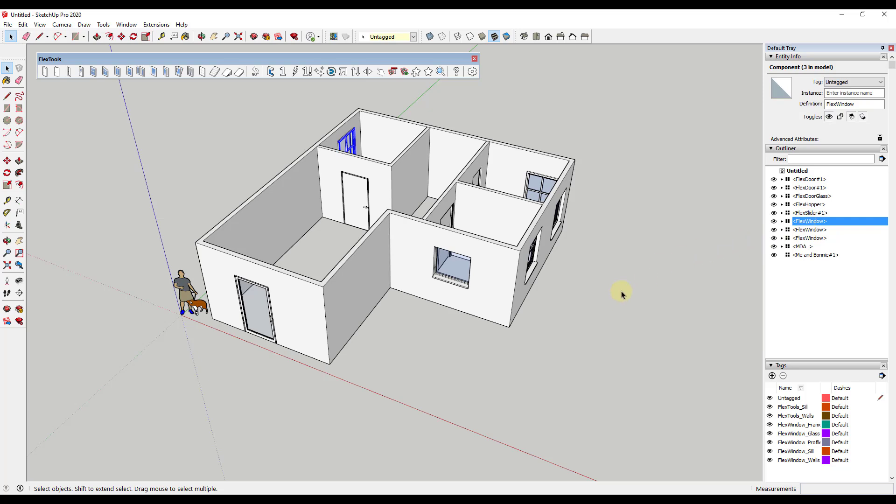
{"action": "left_click", "coordinate": [530, 316]}
{"action": "middle_click_drag", "start_coordinate": [520, 308], "coordinate": [464, 248]}
{"action": "left_click", "coordinate": [460, 249]}
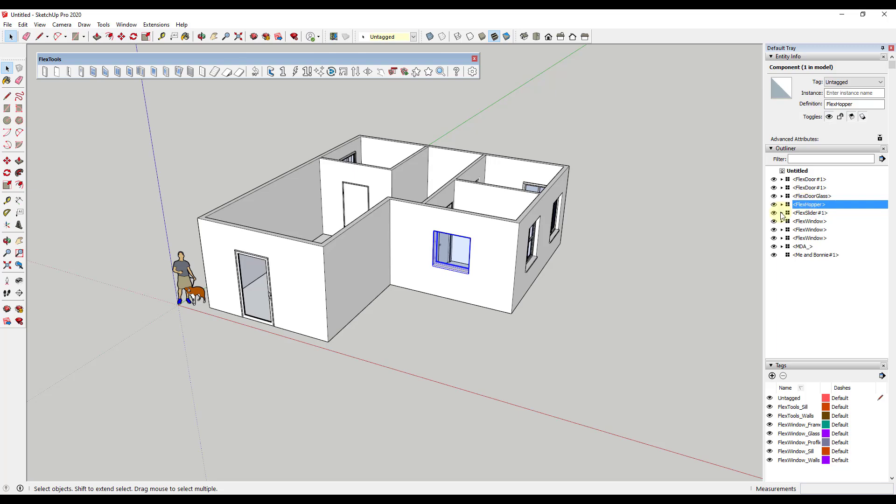
Rename the hopper window's definition to 4'0" x 4'0" Hopper Window.
{"action": "double_click", "coordinate": [850, 104]}
{"action": "type", "text": "3"}
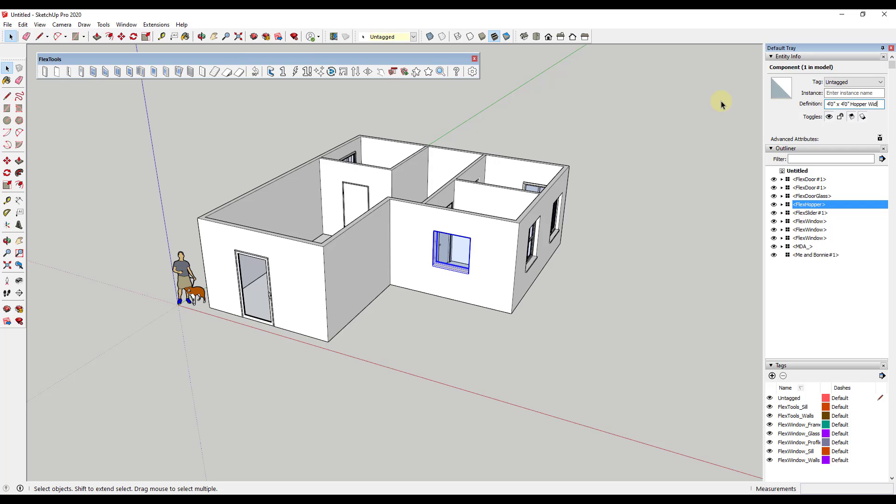
{"action": "type", "text": "dwo"}
{"action": "key", "text": "BackSpace"}
{"action": "key", "text": "BackSpace"}
{"action": "type", "text": "ow"}
{"action": "left_click", "coordinate": [819, 295]}
Try stretching the hopper window 1.5 times with Scale, then undo to restore its size.
{"action": "left_click", "coordinate": [832, 181]}
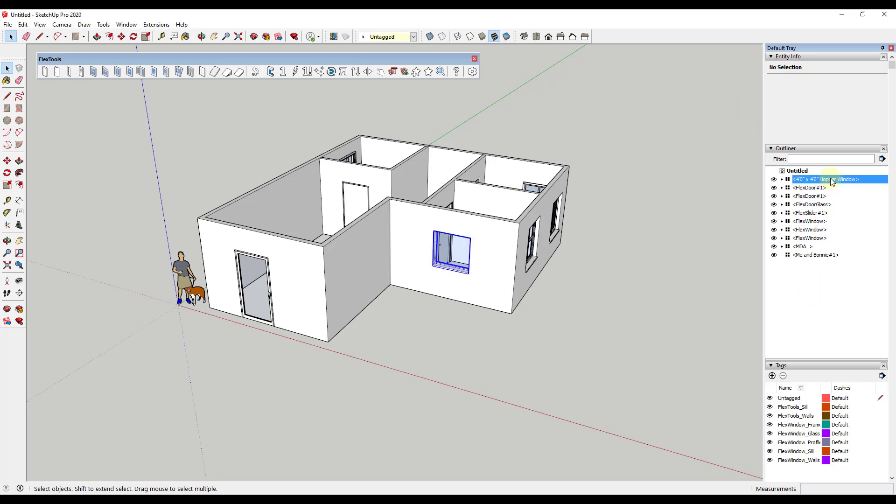
{"action": "scroll", "coordinate": [465, 254], "scroll_direction": "up", "scroll_amount": 2}
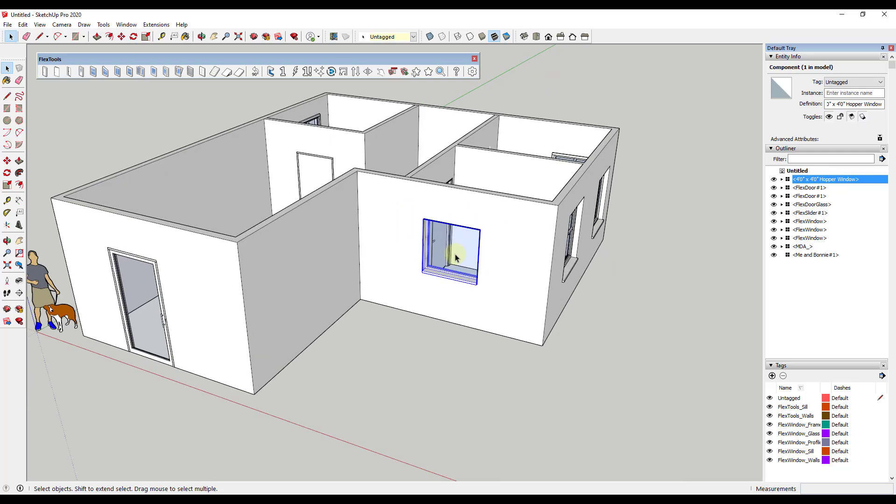
{"action": "key", "text": "s"}
{"action": "left_click_drag", "start_coordinate": [481, 255], "coordinate": [509, 262]}
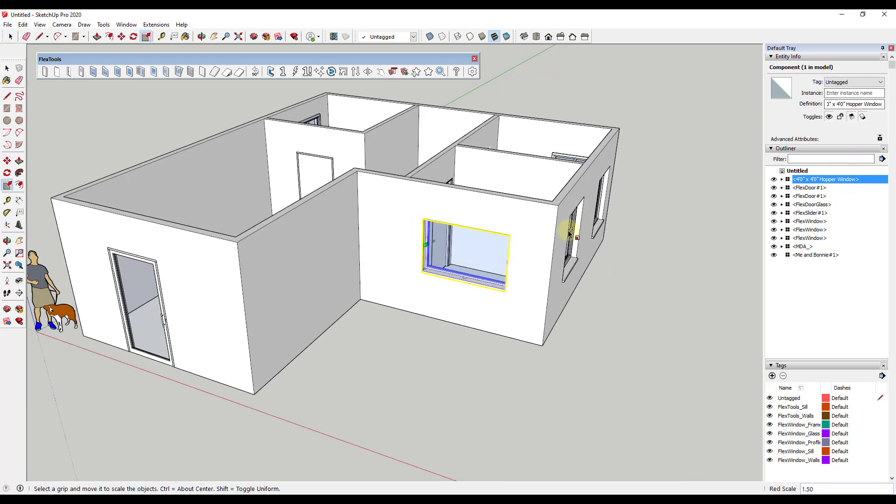
{"action": "key", "text": "ctrl+z"}
{"action": "key", "text": "space"}
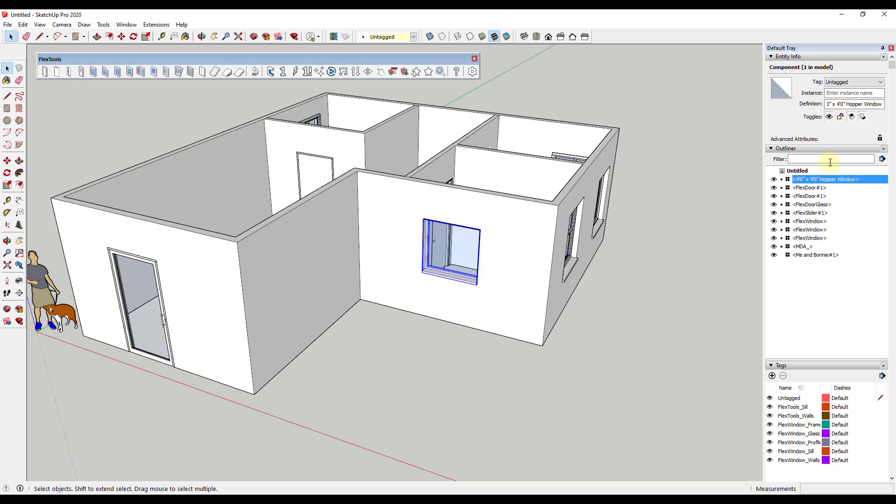
Select the FlexDoor#1 interior door in the Outliner after checking the FlexDoorGlass door.
{"action": "left_click", "coordinate": [804, 190]}
{"action": "scroll", "coordinate": [378, 192], "scroll_direction": "down", "scroll_amount": 3}
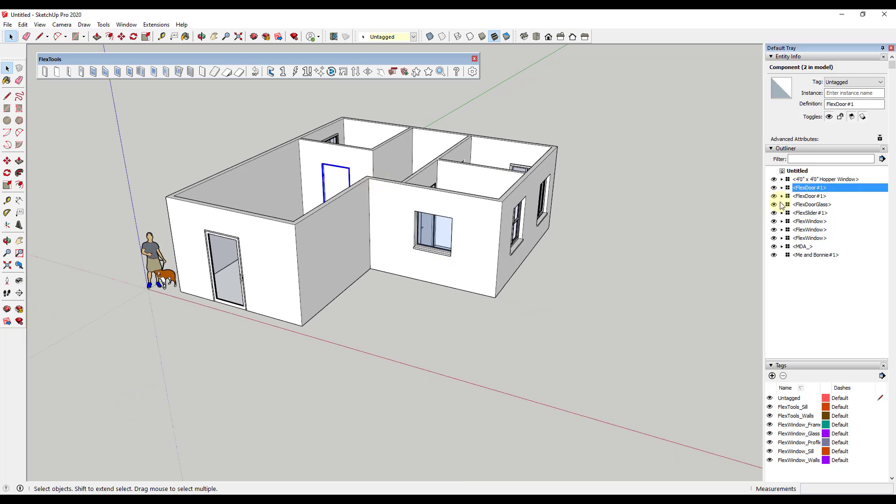
{"action": "left_click", "coordinate": [817, 206]}
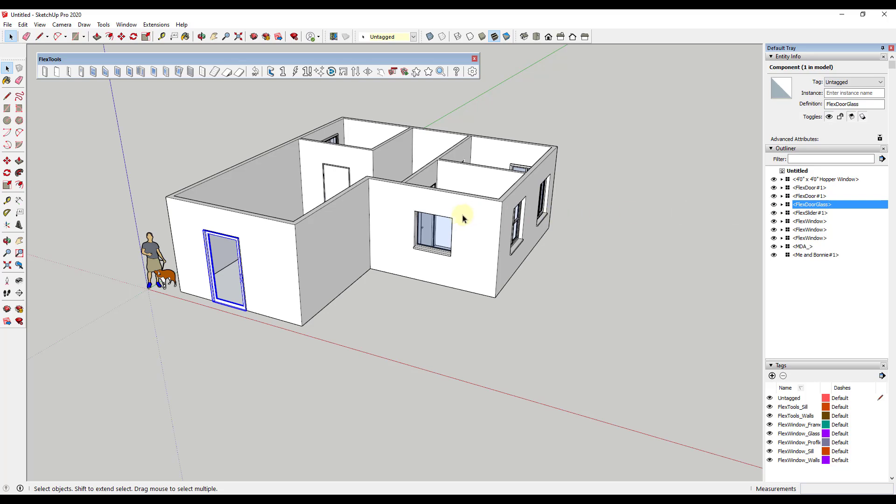
{"action": "left_click", "coordinate": [799, 189]}
{"action": "scroll", "coordinate": [299, 156], "scroll_direction": "up", "scroll_amount": 5}
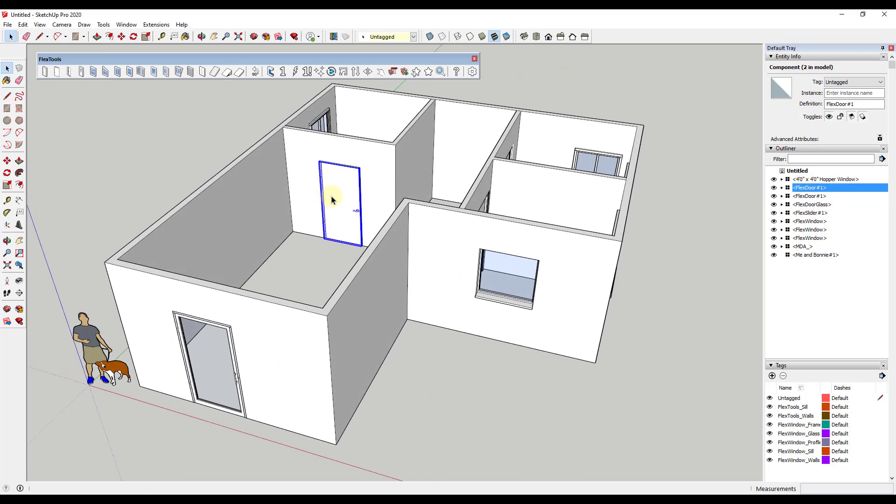
{"action": "right_click", "coordinate": [812, 188]}
{"action": "left_click", "coordinate": [858, 97]}
Rename the FlexDoor#1 definition to 3'0" x 7'0"H Door, then select the remaining components.
{"action": "double_click", "coordinate": [868, 103]}
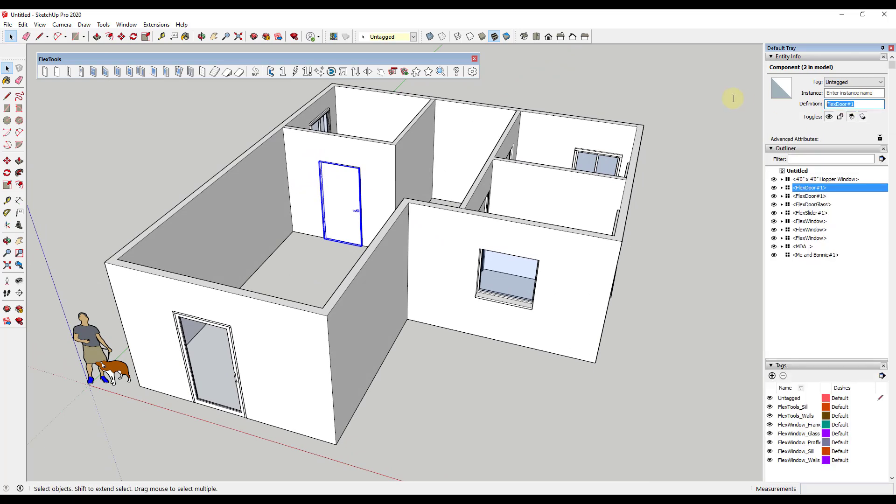
{"action": "type", "text": "3'0\" x 7'0"}
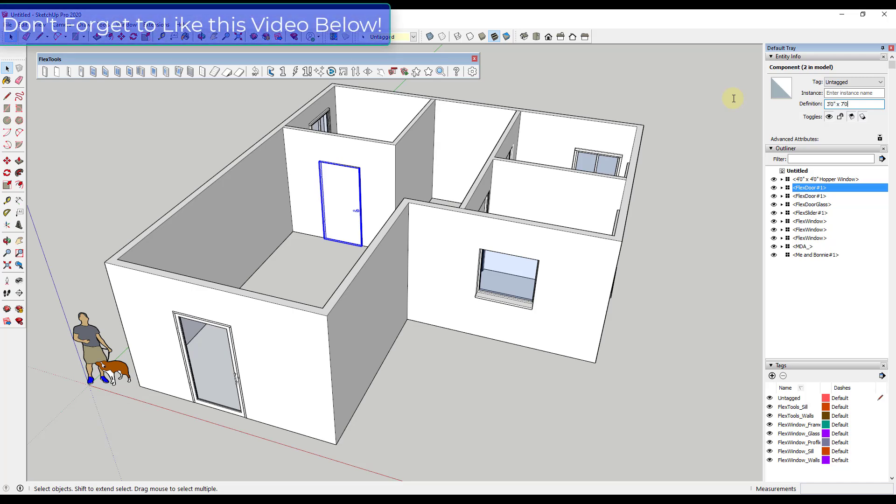
{"action": "type", "text": "\"H Door"}
{"action": "key", "text": "Return"}
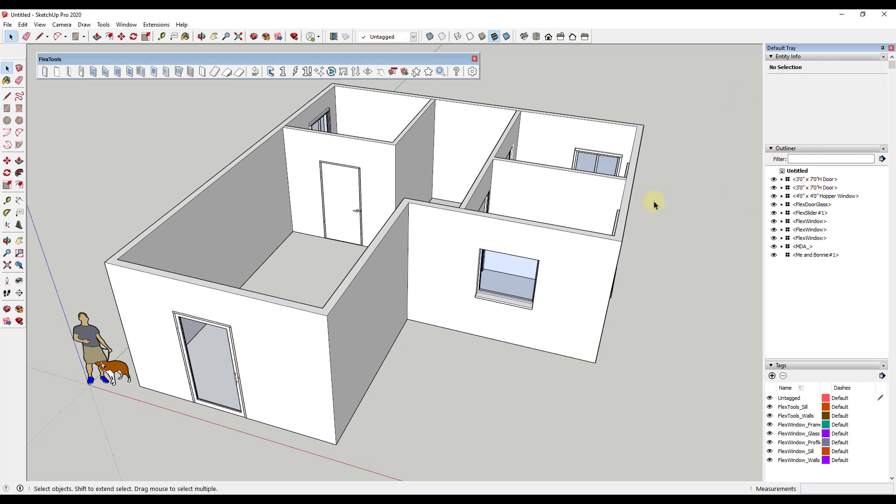
{"action": "left_click", "coordinate": [821, 180]}
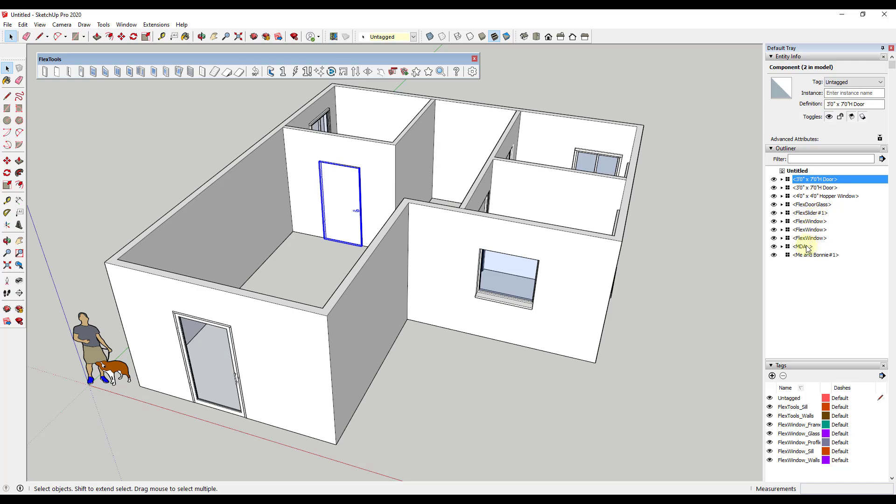
{"action": "left_click", "coordinate": [804, 207]}
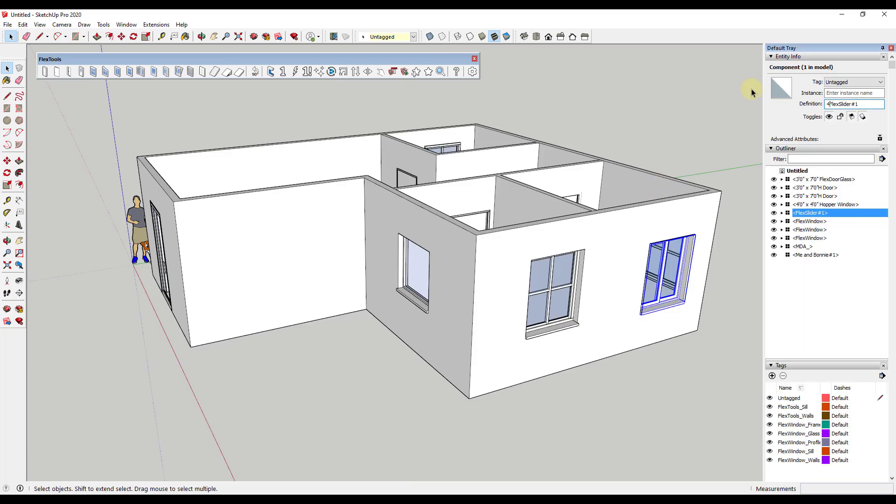
{"action": "left_click", "coordinate": [801, 222]}
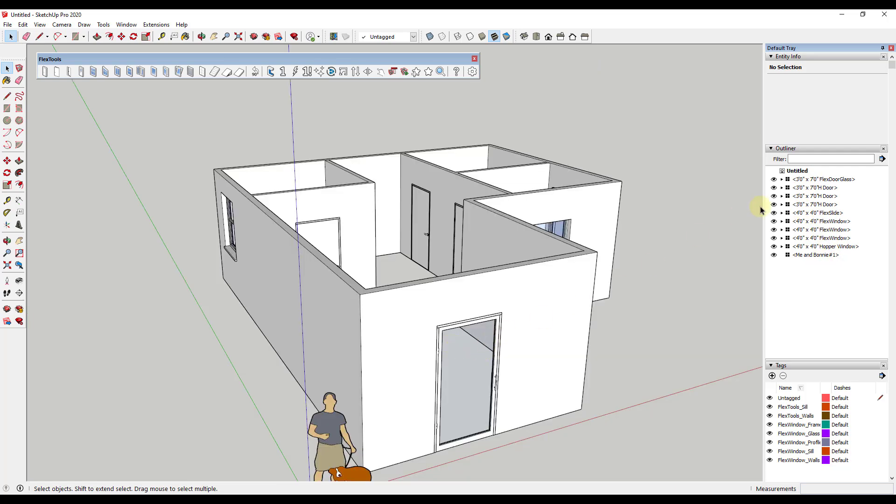
{"action": "left_click", "coordinate": [823, 181]}
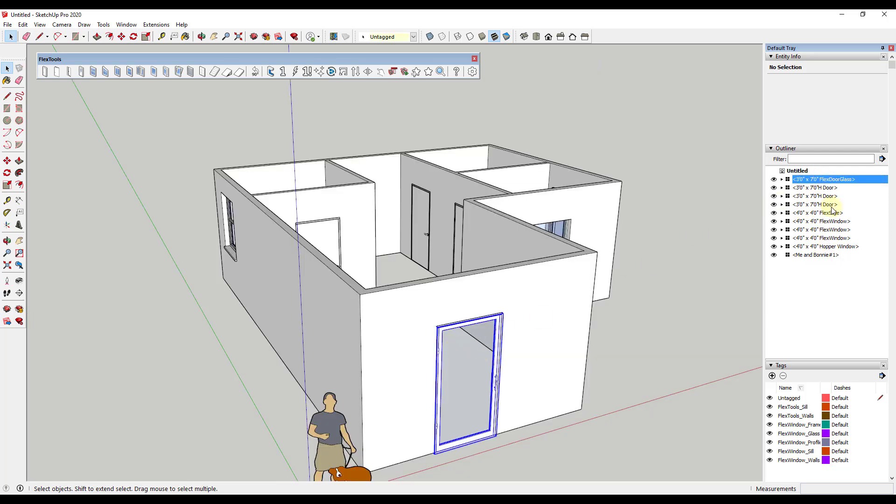
{"action": "left_click", "coordinate": [829, 206], "text": "shift"}
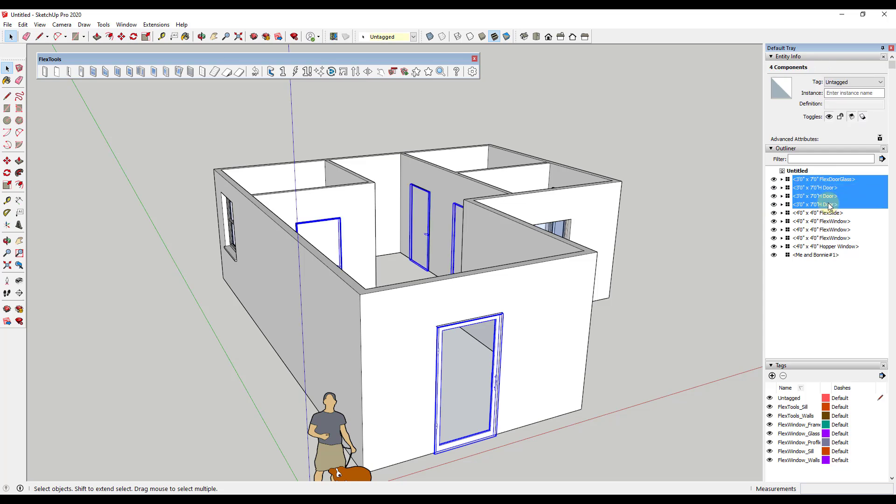
{"action": "right_click", "coordinate": [829, 205]}
{"action": "left_click", "coordinate": [830, 295]}
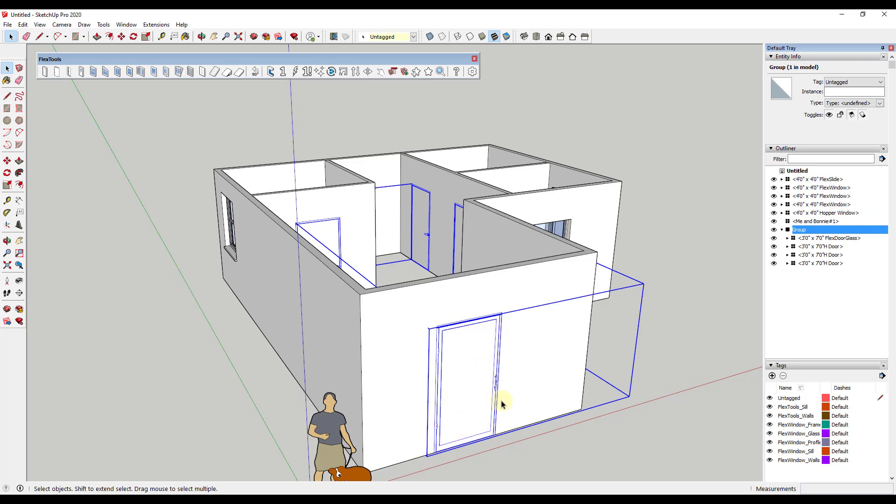
{"action": "right_click", "coordinate": [805, 231]}
{"action": "left_click", "coordinate": [761, 240]}
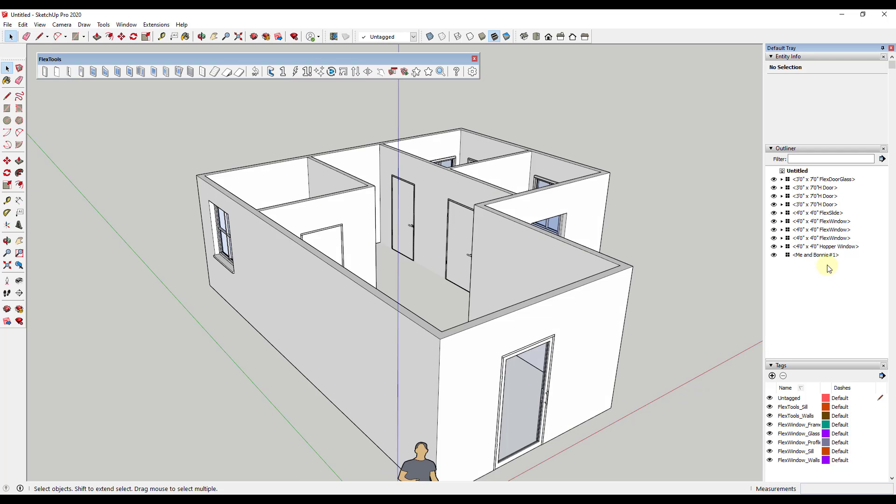
Name the glass door A01 and the first 3'0" x 7'0" door A02.
{"action": "left_click", "coordinate": [829, 180]}
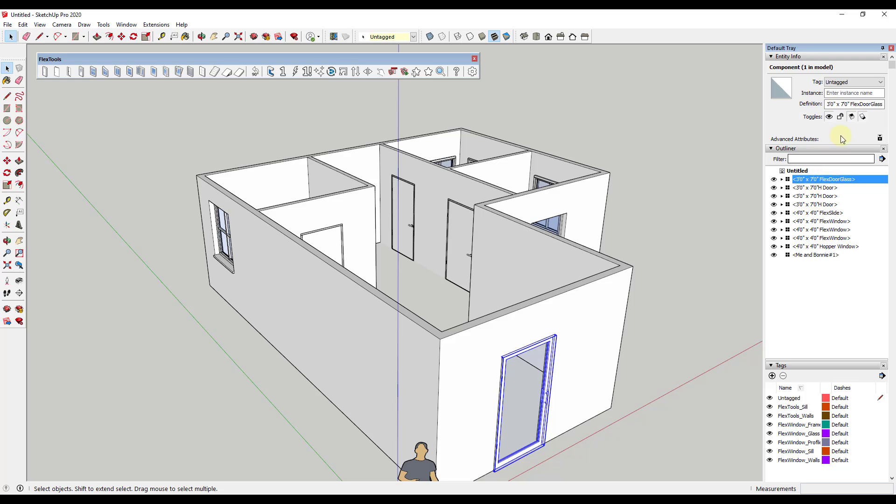
{"action": "left_click", "coordinate": [840, 93]}
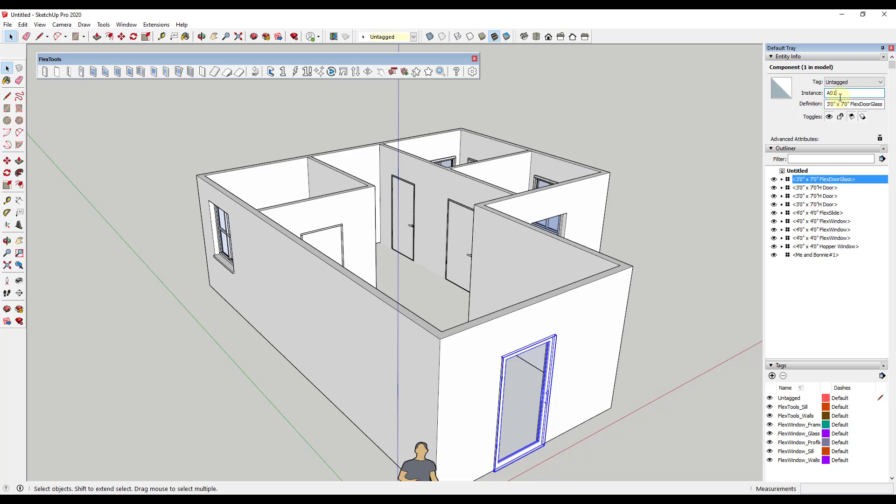
{"action": "left_click", "coordinate": [805, 323]}
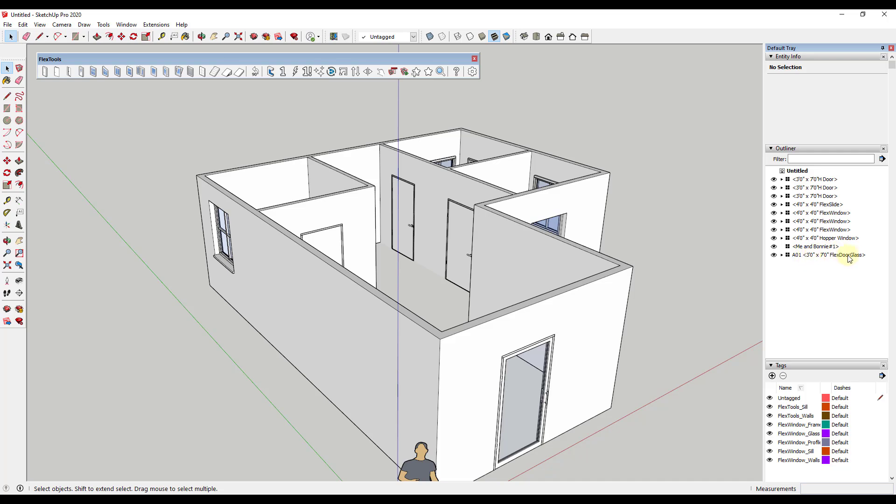
{"action": "left_click", "coordinate": [813, 181]}
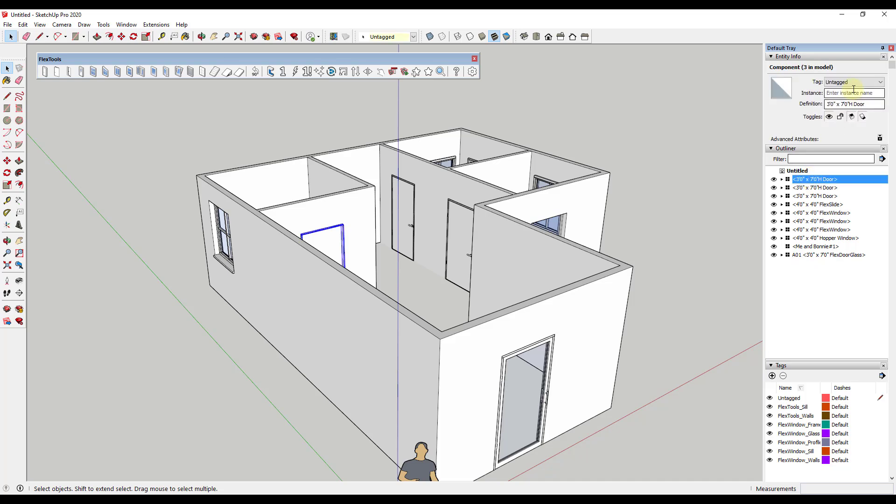
{"action": "left_click", "coordinate": [851, 93]}
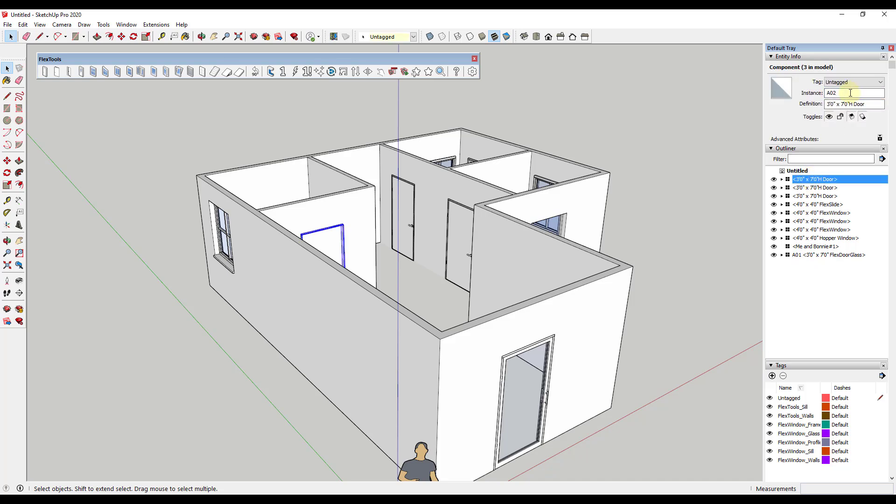
{"action": "type", "text": "A02"}
{"action": "key", "text": "Return"}
Name the remaining two 3'0" x 7'0" doors A03 and A04.
{"action": "left_click", "coordinate": [812, 180]}
{"action": "left_click", "coordinate": [844, 93]}
{"action": "type", "text": "A03"}
{"action": "key", "text": "Return"}
{"action": "left_click", "coordinate": [813, 181]}
{"action": "left_click", "coordinate": [844, 93]}
{"action": "type", "text": "A0"}
{"action": "key", "text": "Return"}
{"action": "left_click", "coordinate": [813, 180]}
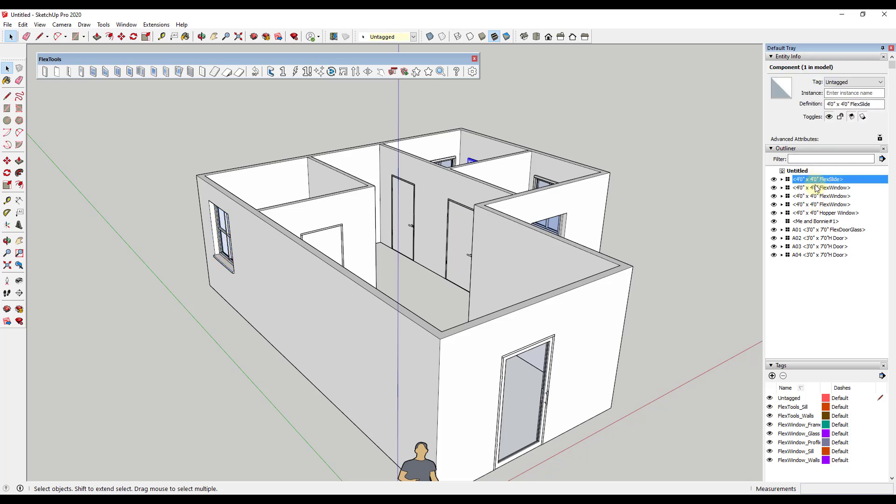
Name the slider W01 and the first FlexWindow, correcting its duplicate W01 to W02.
{"action": "left_click", "coordinate": [836, 92]}
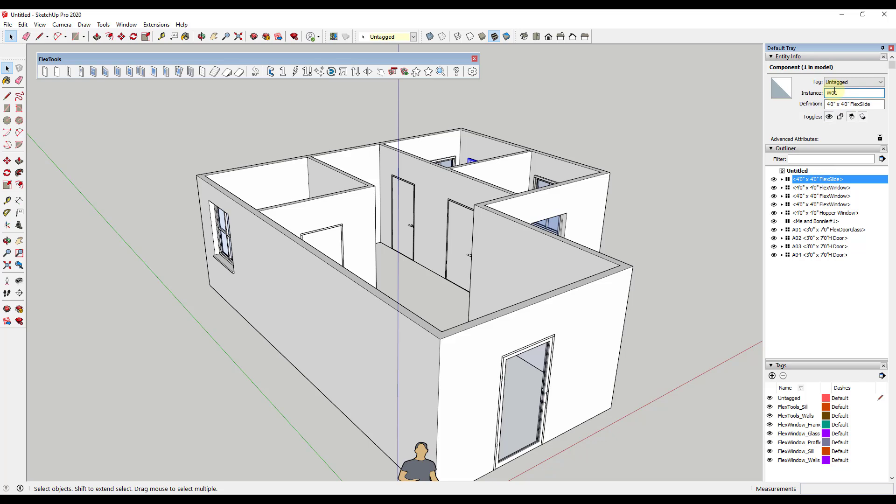
{"action": "type", "text": "W01"}
{"action": "key", "text": "Return"}
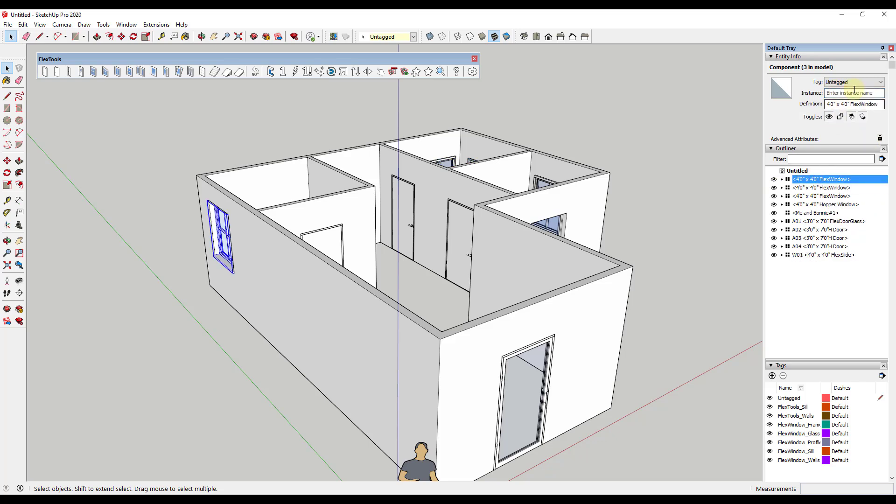
{"action": "left_click", "coordinate": [847, 92]}
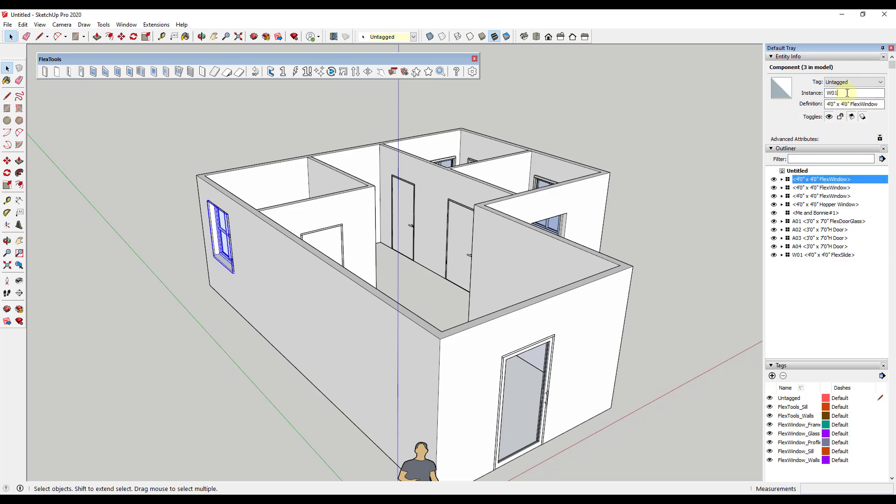
{"action": "type", "text": "W01"}
{"action": "key", "text": "Return"}
{"action": "left_click", "coordinate": [818, 213]}
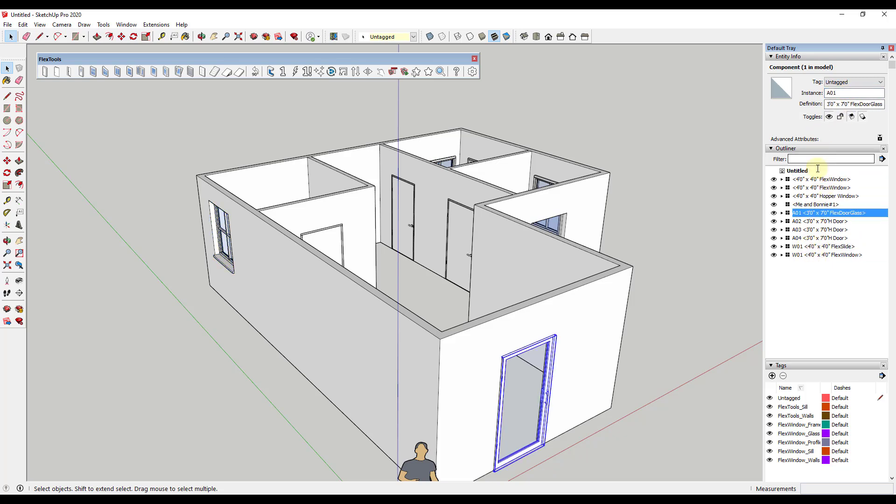
{"action": "left_click", "coordinate": [800, 256]}
{"action": "left_click_drag", "start_coordinate": [834, 93], "coordinate": [840, 94]}
{"action": "type", "text": "2"}
{"action": "left_click", "coordinate": [815, 205]}
Name the remaining FlexWindows W03 and W04 and the hopper window W05.
{"action": "left_click", "coordinate": [807, 179]}
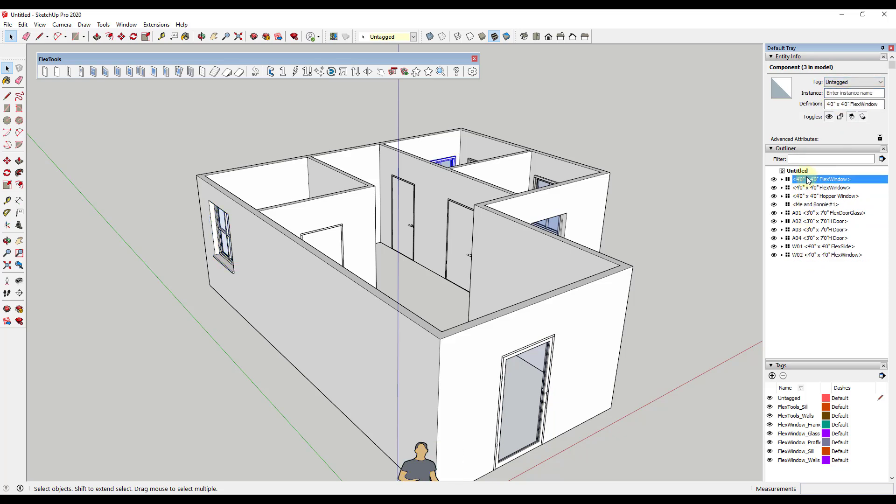
{"action": "left_click", "coordinate": [851, 91]}
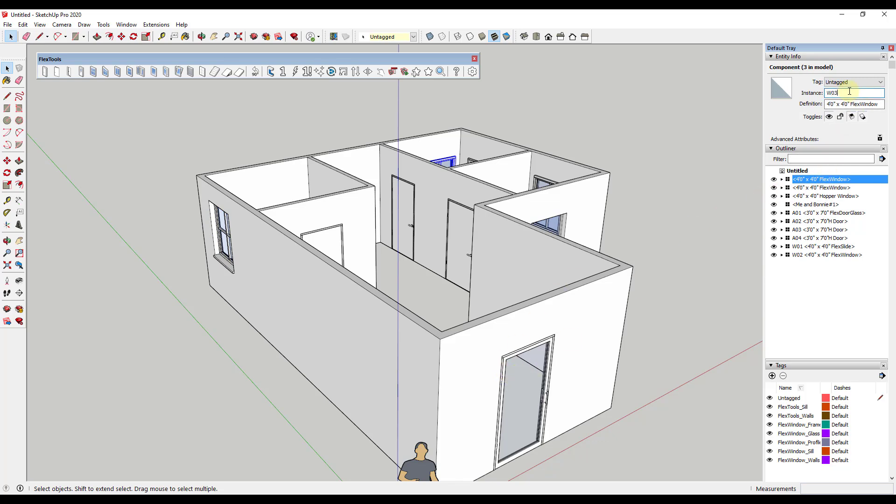
{"action": "type", "text": "W03"}
{"action": "key", "text": "Return"}
{"action": "left_click", "coordinate": [805, 180]}
{"action": "left_click", "coordinate": [847, 93]}
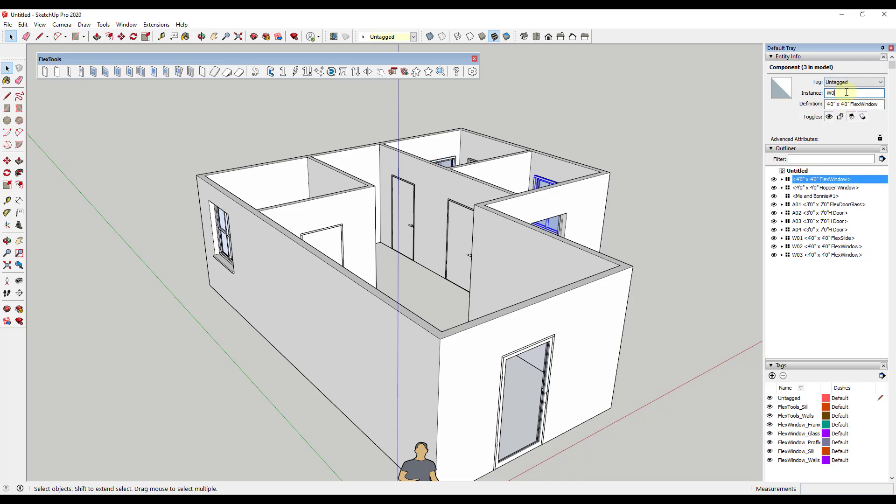
{"action": "type", "text": "W04"}
{"action": "key", "text": "Return"}
{"action": "left_click", "coordinate": [824, 180]}
{"action": "left_click", "coordinate": [844, 93]}
{"action": "type", "text": "W"}
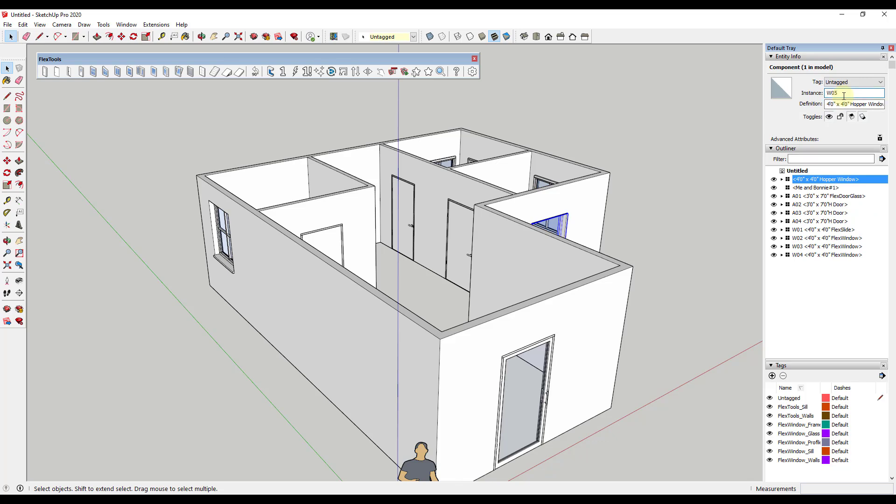
{"action": "type", "text": "05"}
{"action": "key", "text": "Return"}
Check the W01 slider, then clear the selection and orbit to the house's other side.
{"action": "left_click", "coordinate": [833, 222]}
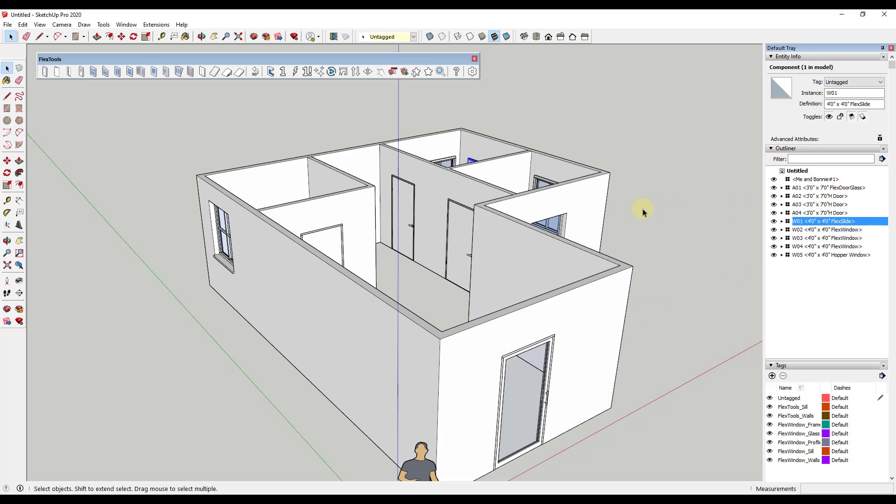
{"action": "left_click", "coordinate": [674, 210]}
{"action": "scroll", "coordinate": [660, 242], "scroll_direction": "down", "scroll_amount": 3}
{"action": "middle_click_drag", "start_coordinate": [663, 239], "coordinate": [311, 234]}
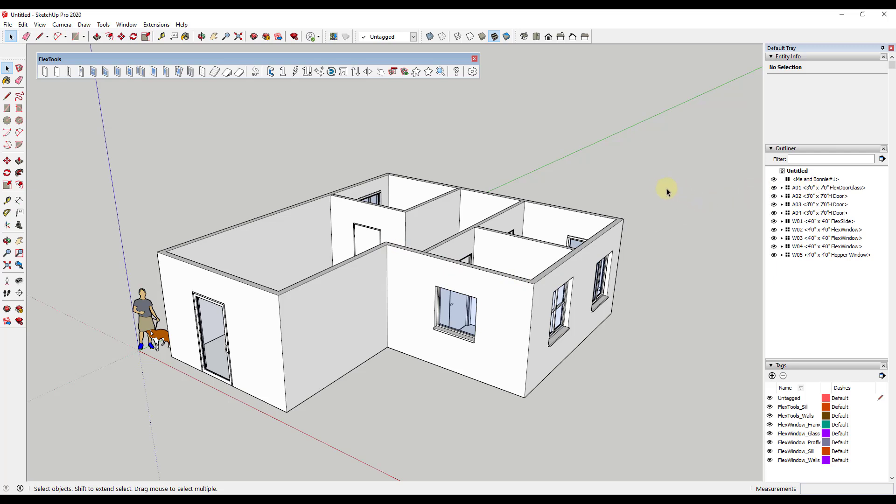
Close the FlexTools toolbar and launch Generate Report from the File menu.
{"action": "left_click", "coordinate": [475, 59]}
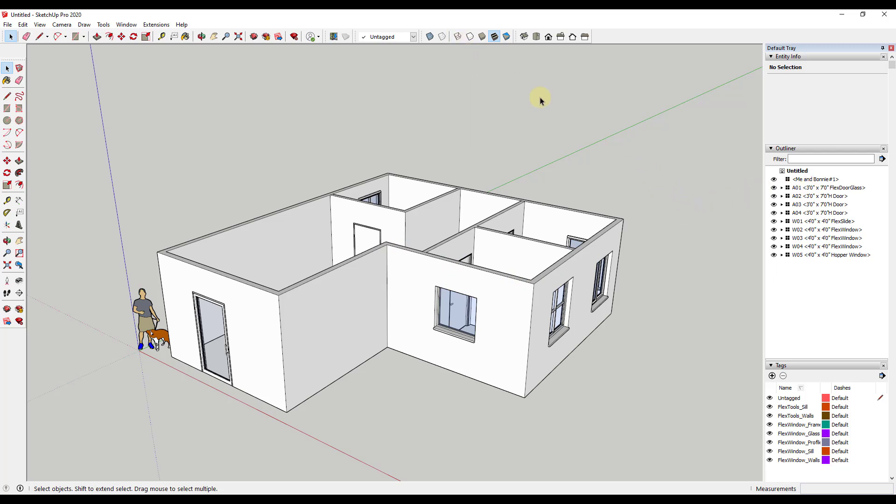
{"action": "left_click", "coordinate": [7, 25]}
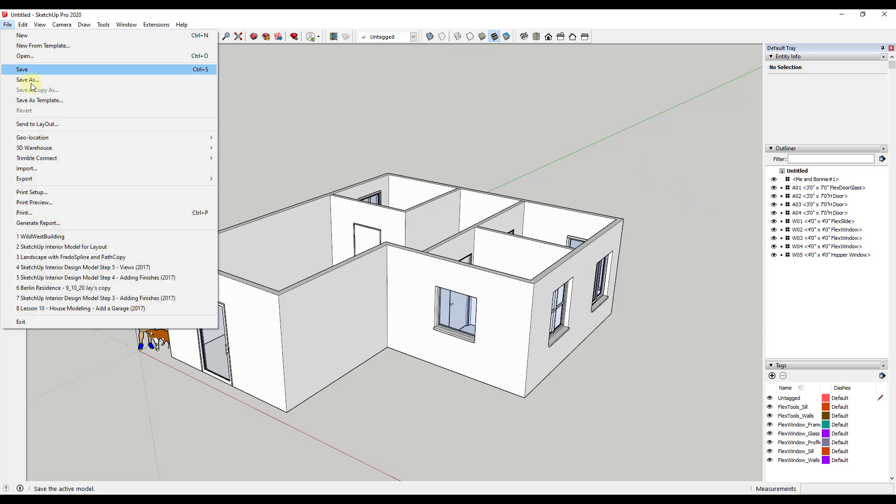
{"action": "left_click", "coordinate": [63, 222]}
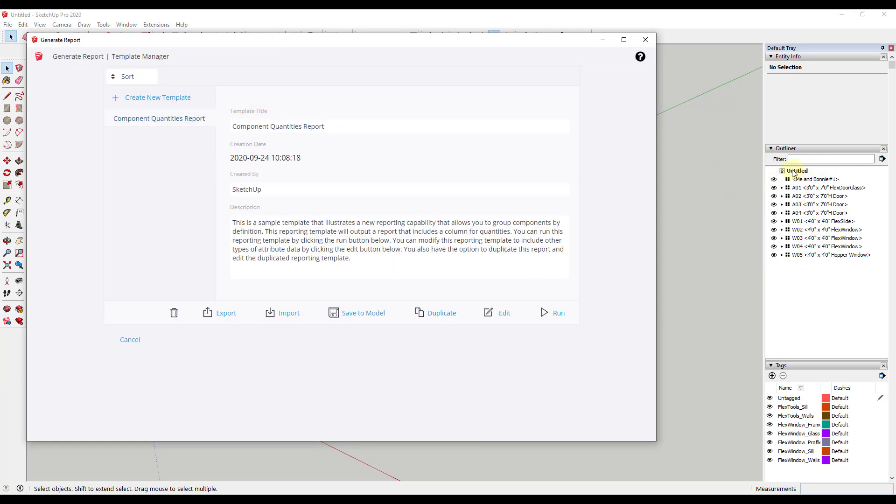
Start a new report template limited to the current selection of doors A01–A04.
{"action": "left_click", "coordinate": [138, 108]}
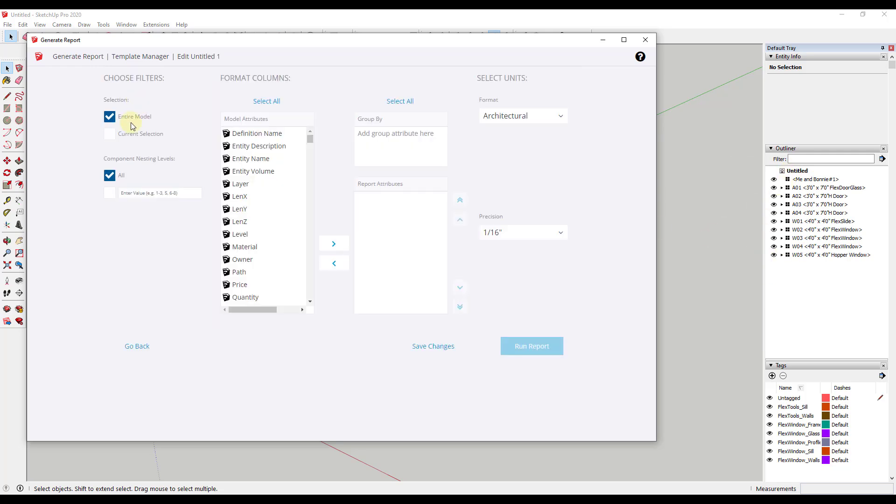
{"action": "left_click", "coordinate": [109, 137]}
{"action": "left_click", "coordinate": [820, 187]}
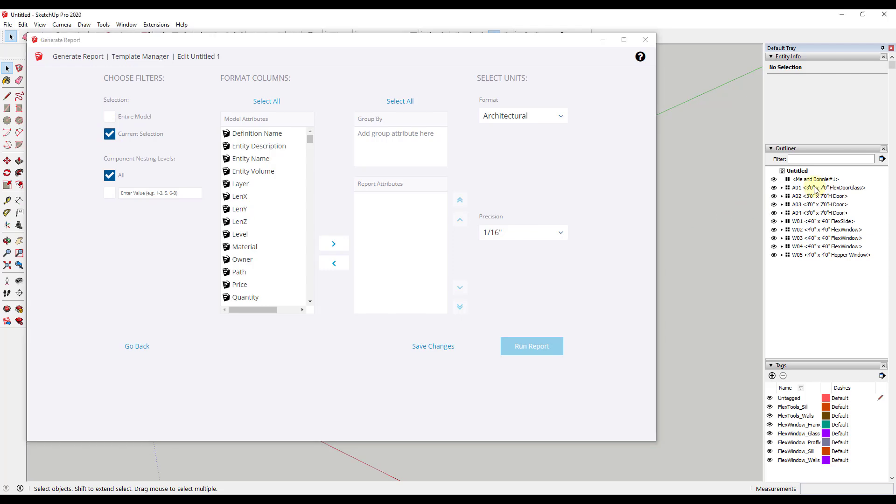
{"action": "left_click", "coordinate": [813, 214], "text": "shift"}
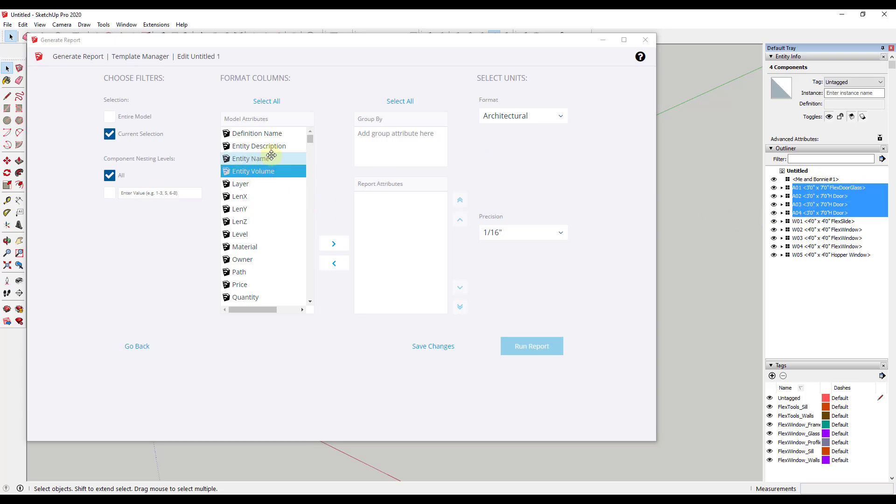
Add Definition Name, Entity Name and Quantity as the report's columns.
{"action": "left_click", "coordinate": [271, 146]}
{"action": "mouse_move", "coordinate": [272, 146]}
{"action": "left_mouse_down"}
{"action": "mouse_move", "coordinate": [374, 240]}
{"action": "mouse_move", "coordinate": [386, 219]}
{"action": "mouse_move", "coordinate": [295, 168]}
{"action": "mouse_move", "coordinate": [290, 147]}
{"action": "mouse_move", "coordinate": [281, 166]}
{"action": "mouse_move", "coordinate": [272, 134]}
{"action": "left_mouse_up"}
{"action": "left_click", "coordinate": [333, 242]}
{"action": "left_click", "coordinate": [262, 146]}
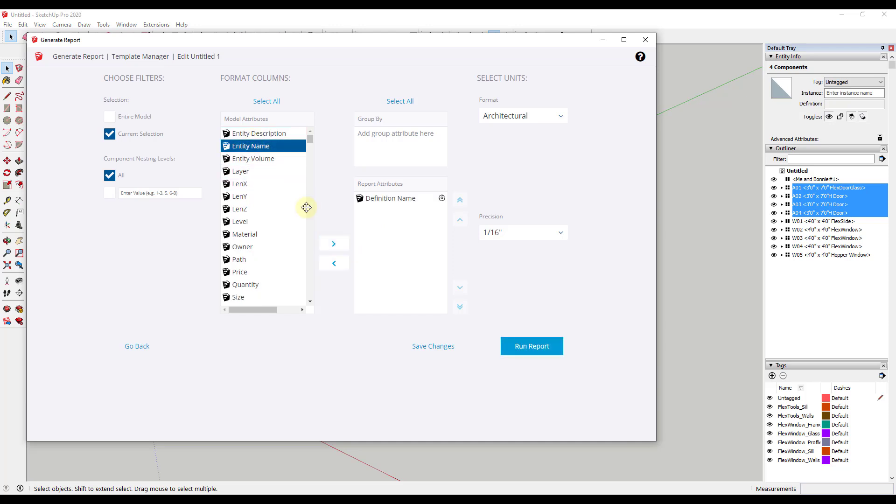
{"action": "left_click", "coordinate": [334, 246]}
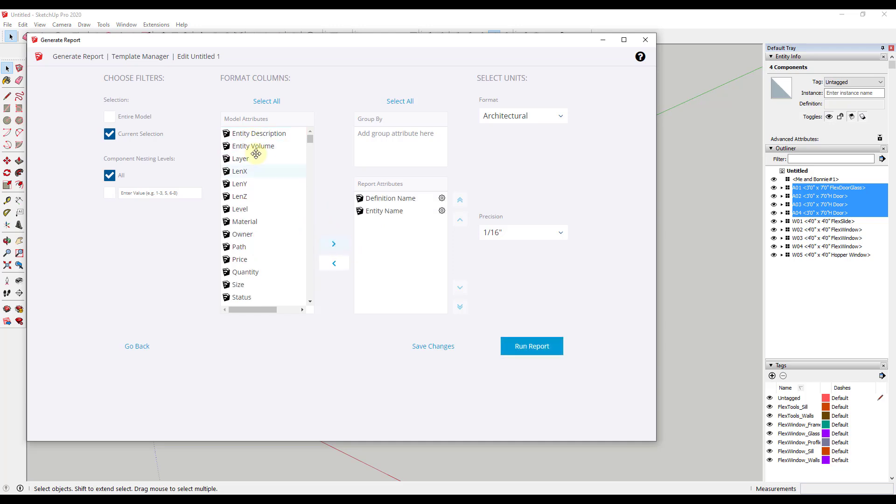
{"action": "left_click", "coordinate": [252, 272]}
{"action": "left_click", "coordinate": [344, 241]}
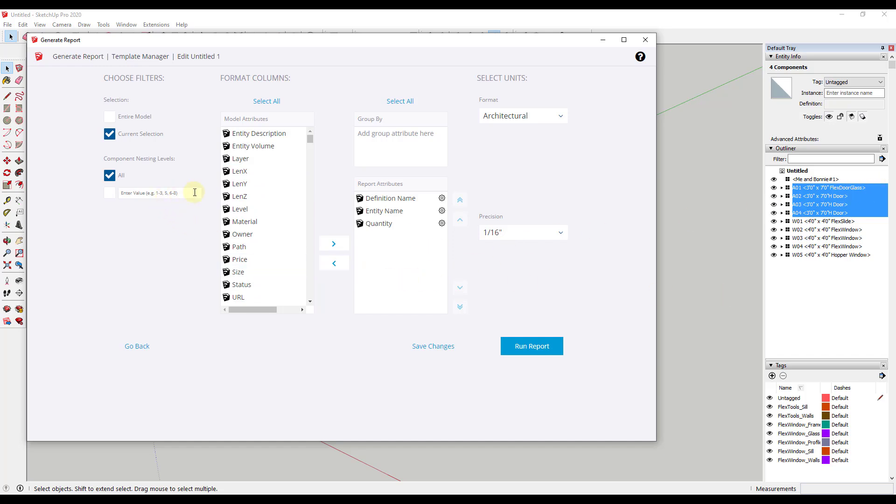
{"action": "left_click", "coordinate": [382, 227]}
Run the report, review its long component list, and return to the template setup.
{"action": "left_click_drag", "start_coordinate": [383, 233], "coordinate": [404, 267]}
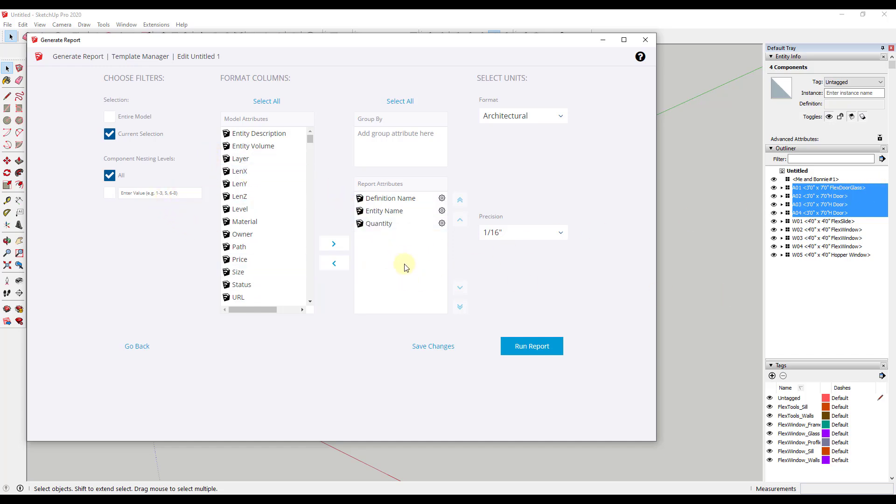
{"action": "left_click", "coordinate": [521, 346]}
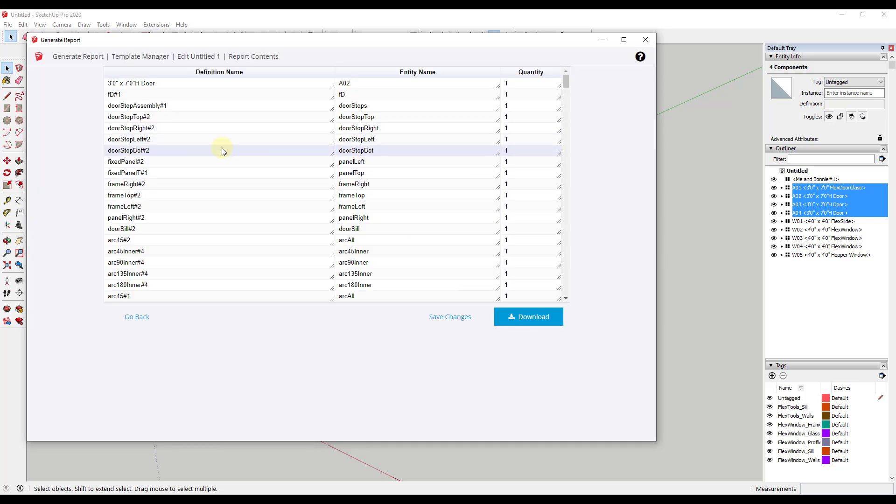
{"action": "scroll", "coordinate": [161, 186], "scroll_direction": "down", "scroll_amount": 5}
{"action": "scroll", "coordinate": [185, 182], "scroll_direction": "down", "scroll_amount": 15}
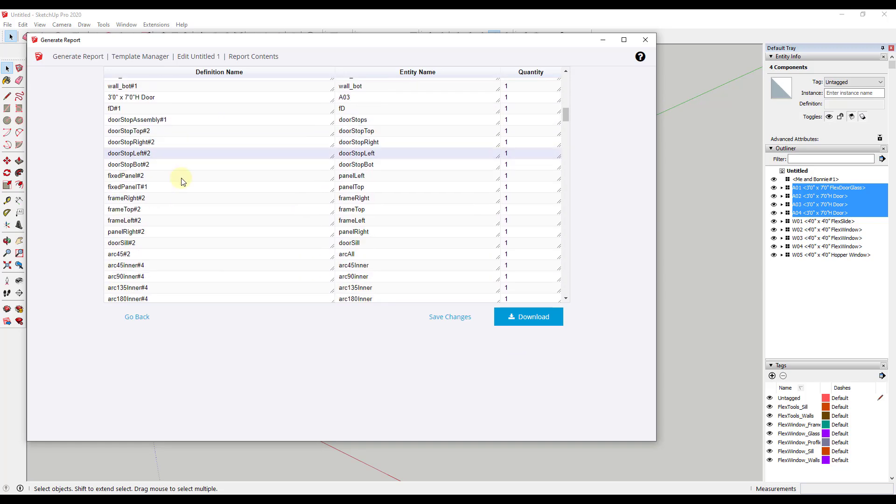
{"action": "scroll", "coordinate": [190, 182], "scroll_direction": "down", "scroll_amount": 5}
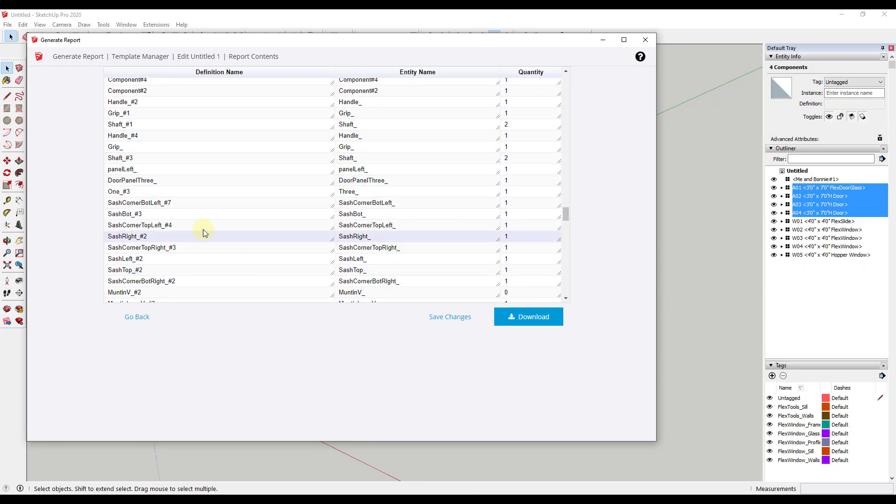
{"action": "scroll", "coordinate": [169, 163], "scroll_direction": "up", "scroll_amount": 3}
{"action": "scroll", "coordinate": [173, 160], "scroll_direction": "up", "scroll_amount": 10}
{"action": "left_click", "coordinate": [133, 318]}
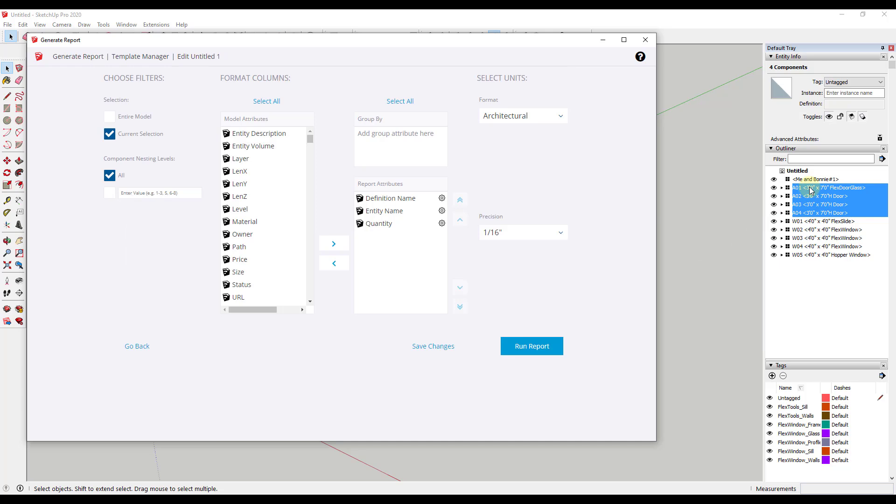
Restrict nesting to level 1, run the report listing the four doors, and go back.
{"action": "left_click", "coordinate": [108, 194]}
{"action": "type", "text": "1"}
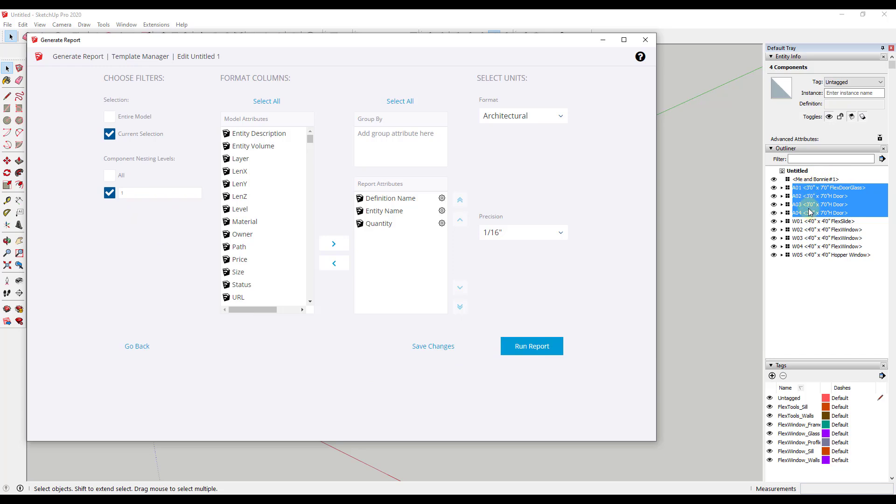
{"action": "left_click", "coordinate": [539, 347]}
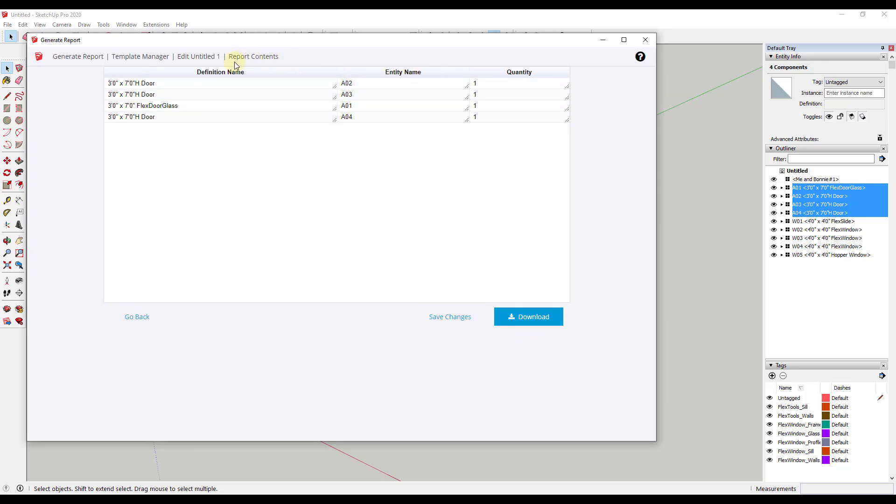
{"action": "left_click", "coordinate": [138, 317]}
Make Entity Name the first column and report all nine components A01–W05, sorted by Entity Name.
{"action": "left_click", "coordinate": [434, 211]}
{"action": "left_click", "coordinate": [460, 219]}
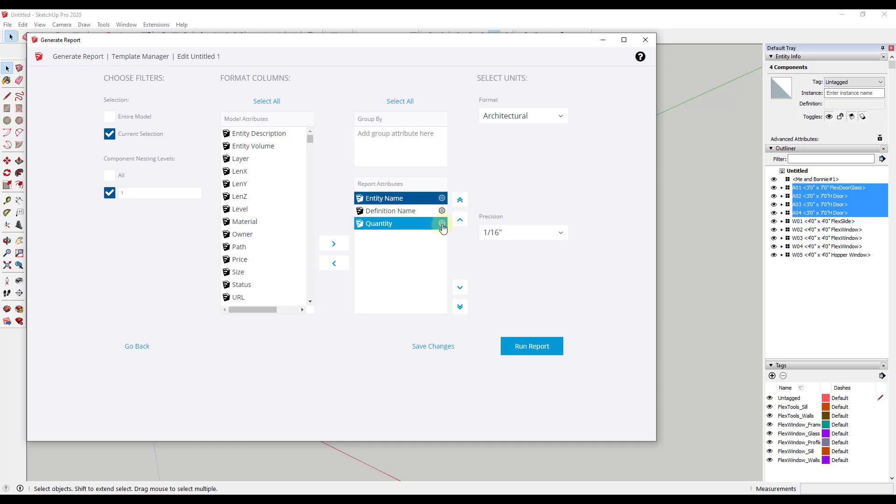
{"action": "left_click", "coordinate": [822, 189]}
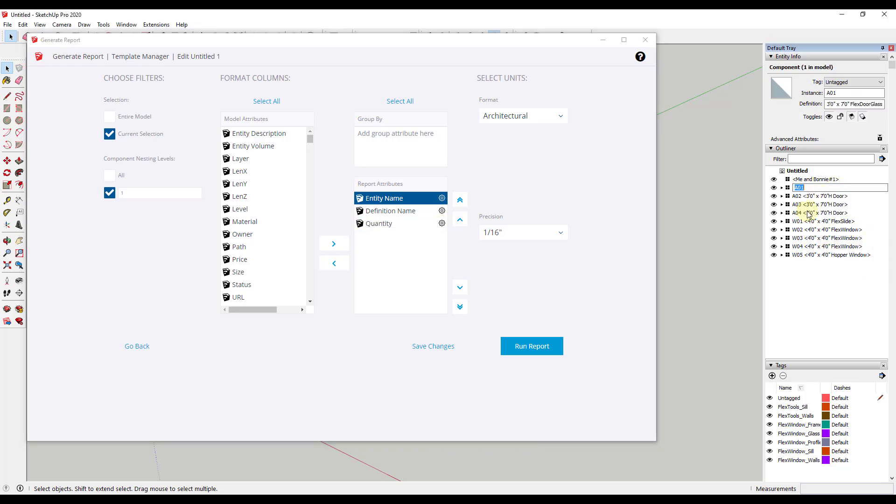
{"action": "left_click", "coordinate": [814, 256], "text": "shift"}
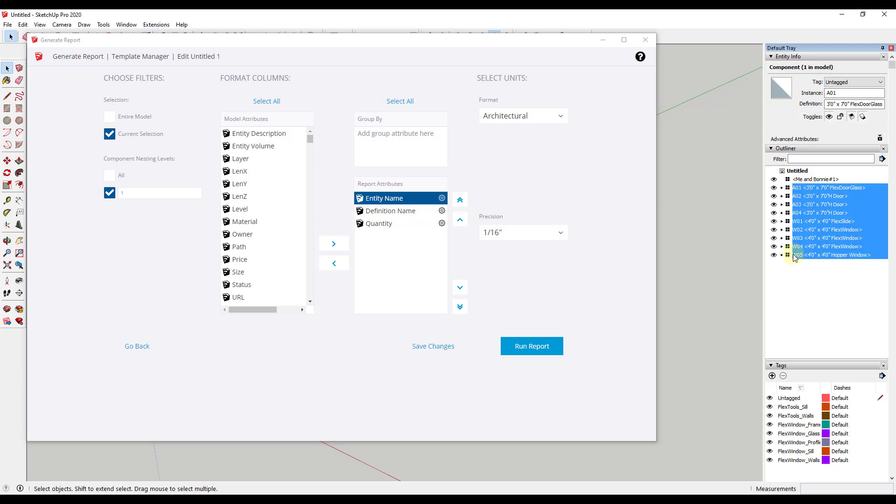
{"action": "left_click", "coordinate": [531, 359]}
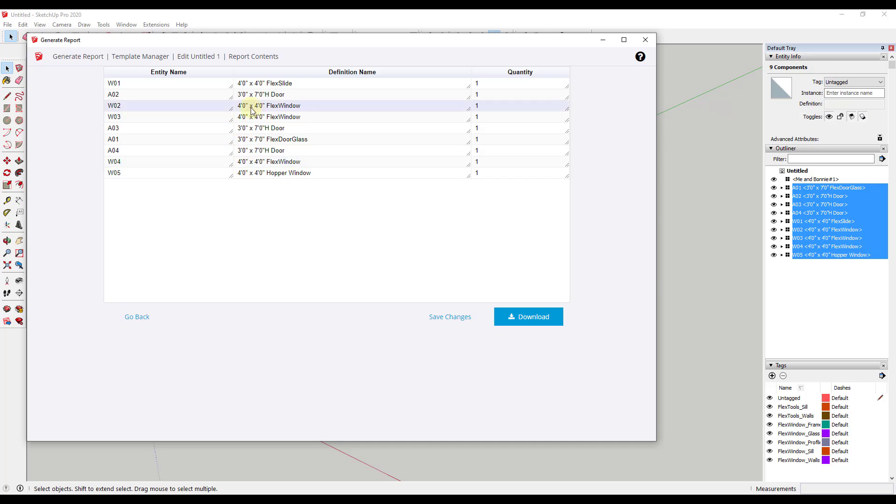
{"action": "left_click", "coordinate": [166, 72]}
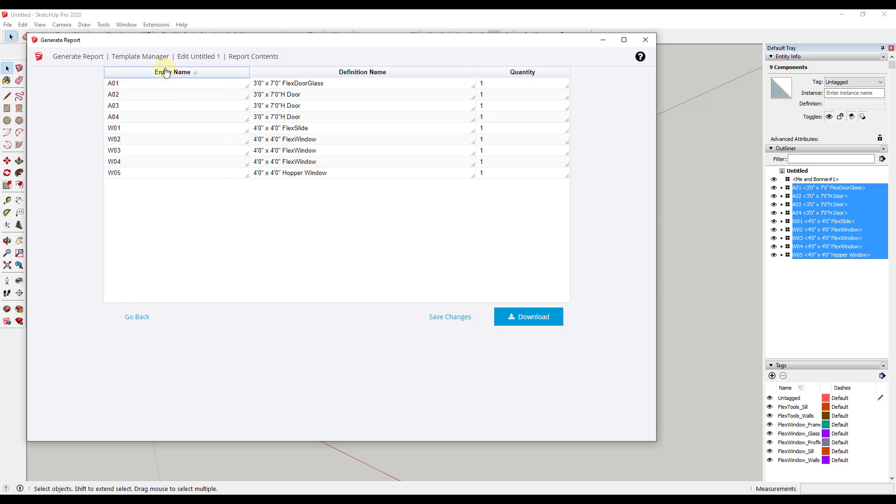
Download the report as DoorWindowSchedule into the 243 FlexTools Door Reporting folder and open it.
{"action": "left_click", "coordinate": [526, 321]}
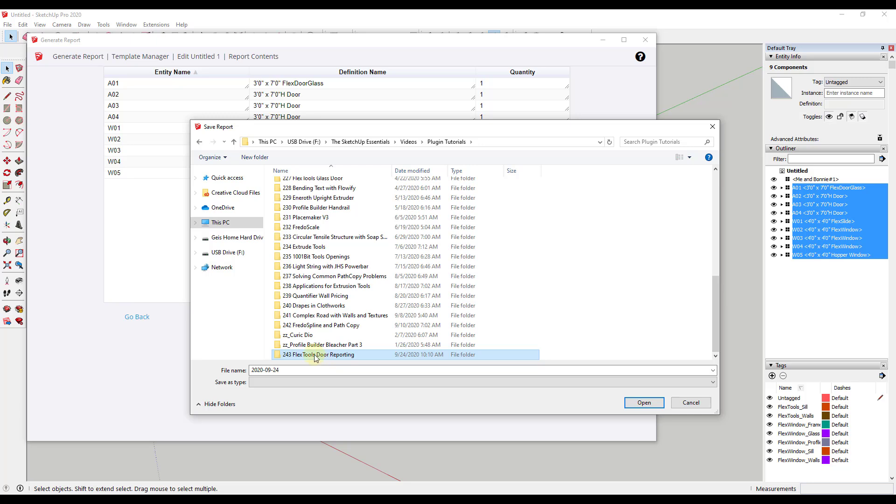
{"action": "double_click", "coordinate": [317, 355]}
{"action": "left_click", "coordinate": [292, 370]}
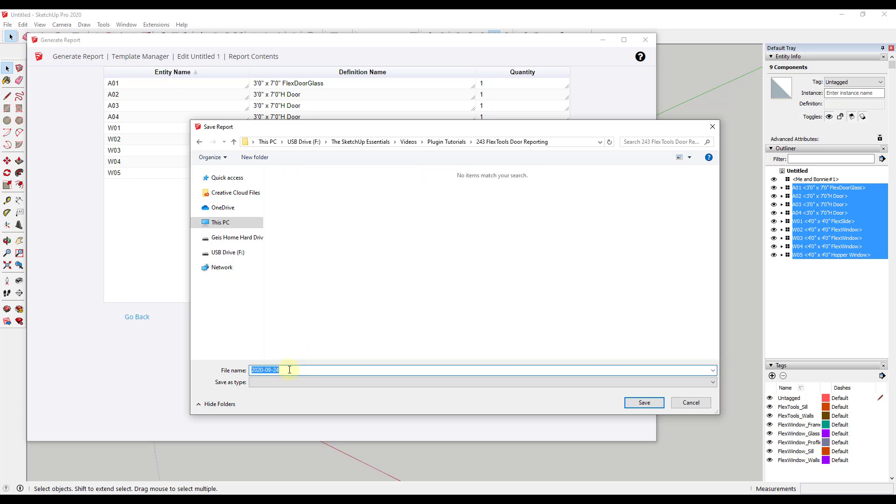
{"action": "type", "text": "DoorWindowSchedule"}
{"action": "key", "text": "Return"}
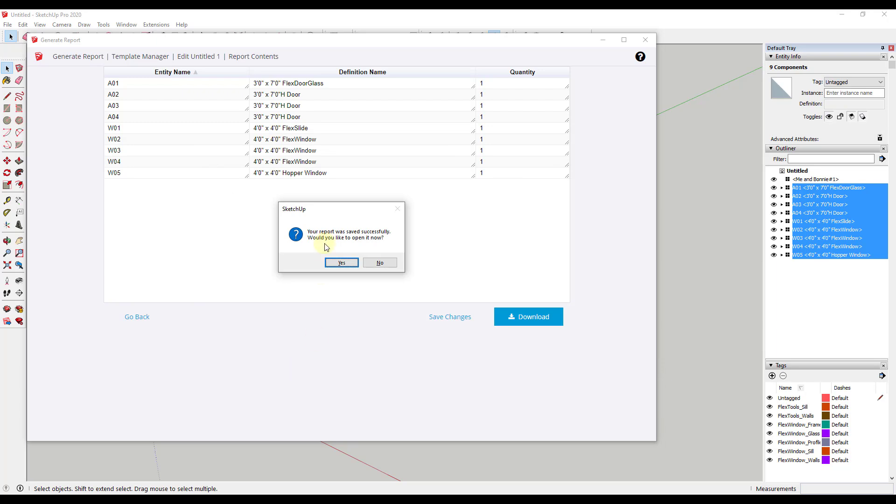
{"action": "left_click", "coordinate": [335, 265]}
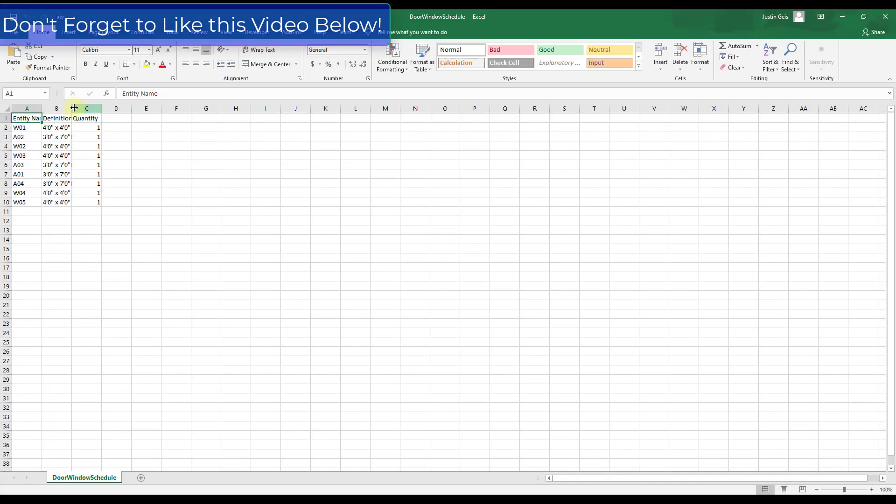
Autofit columns A and B, then custom-sort rows 2–10 by Entity Name (A01 through W05).
{"action": "double_click", "coordinate": [72, 109]}
{"action": "double_click", "coordinate": [42, 108]}
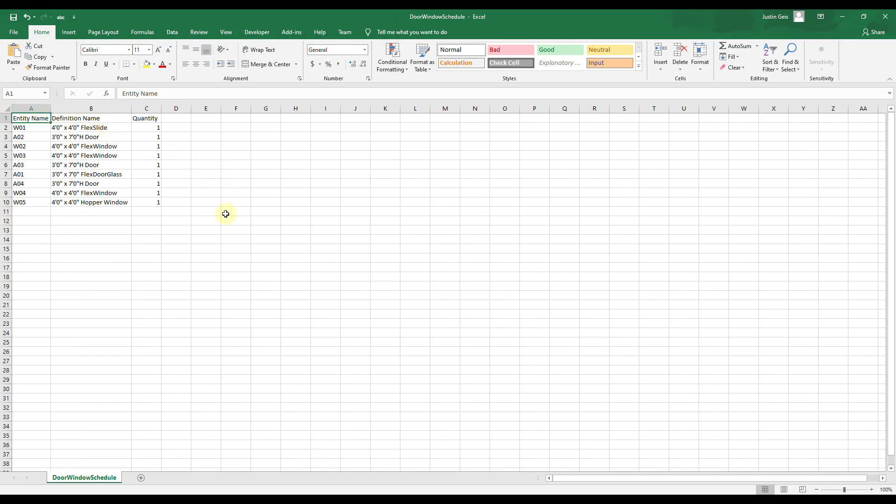
{"action": "left_click_drag", "start_coordinate": [5, 127], "coordinate": [3, 204]}
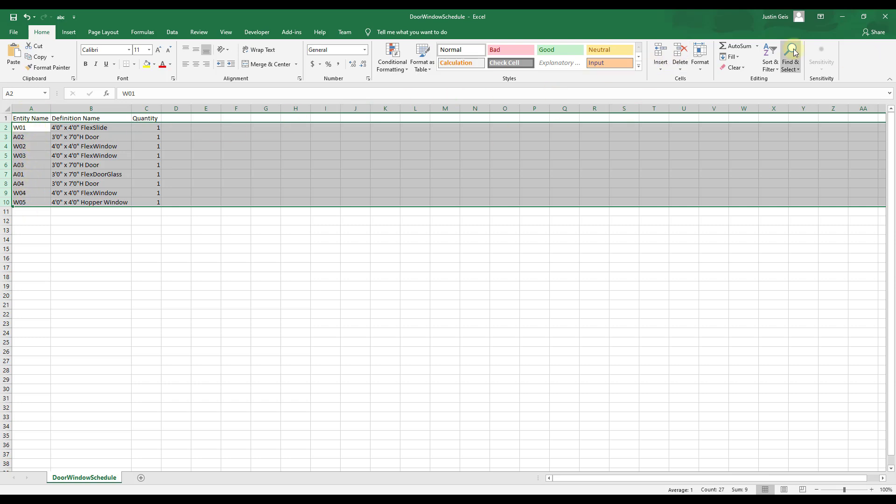
{"action": "left_click", "coordinate": [770, 61]}
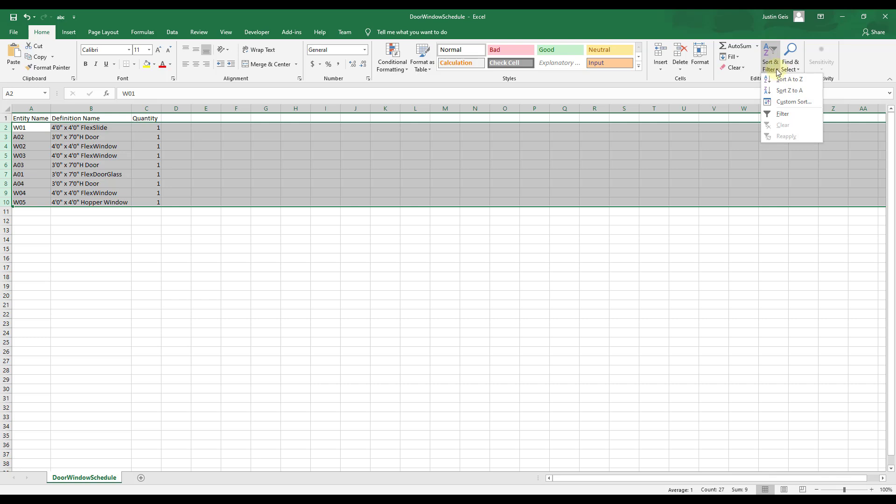
{"action": "left_click", "coordinate": [789, 105]}
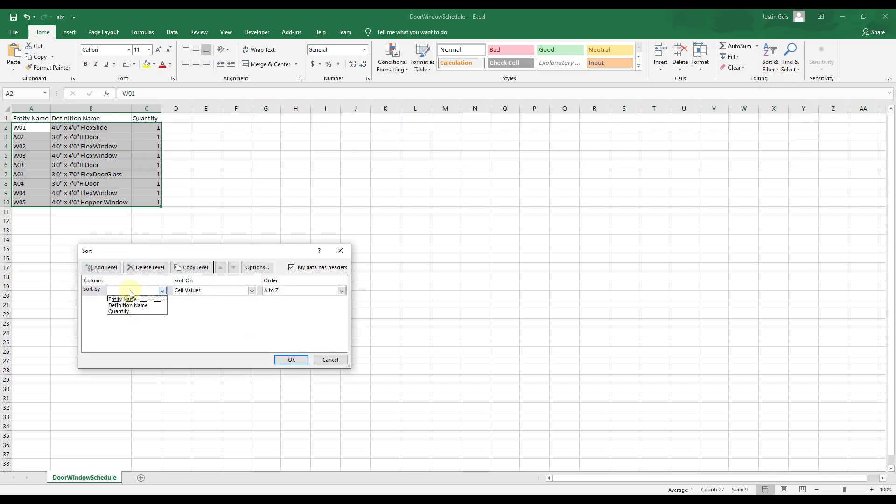
{"action": "left_click", "coordinate": [133, 299]}
{"action": "left_click", "coordinate": [291, 360]}
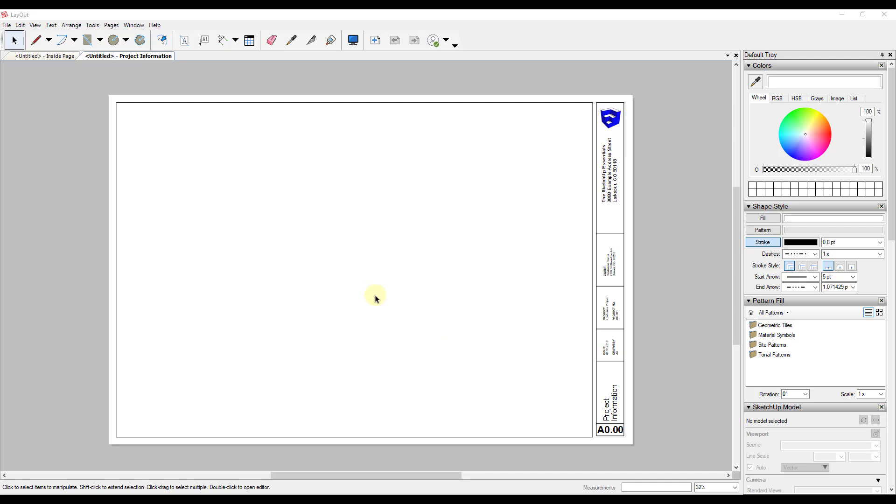
Insert DoorWindowSchedule.csv as a table and move it to the page's upper left.
{"action": "left_click", "coordinate": [6, 25]}
{"action": "left_click", "coordinate": [25, 161]}
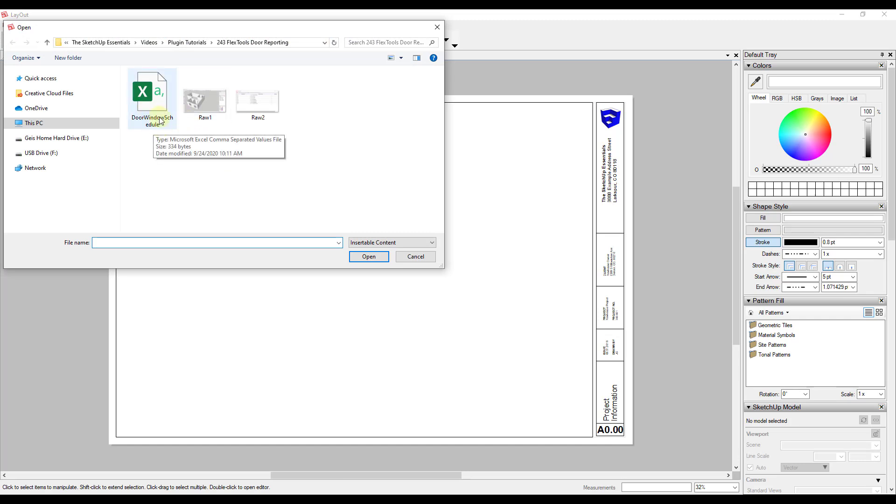
{"action": "double_click", "coordinate": [158, 118]}
{"action": "left_click_drag", "start_coordinate": [378, 282], "coordinate": [196, 180]}
Enlarge the schedule table by making its rows taller and widening it to the right.
{"action": "scroll", "coordinate": [195, 181], "scroll_direction": "up", "scroll_amount": 2}
{"action": "scroll", "coordinate": [175, 154], "scroll_direction": "up", "scroll_amount": 6}
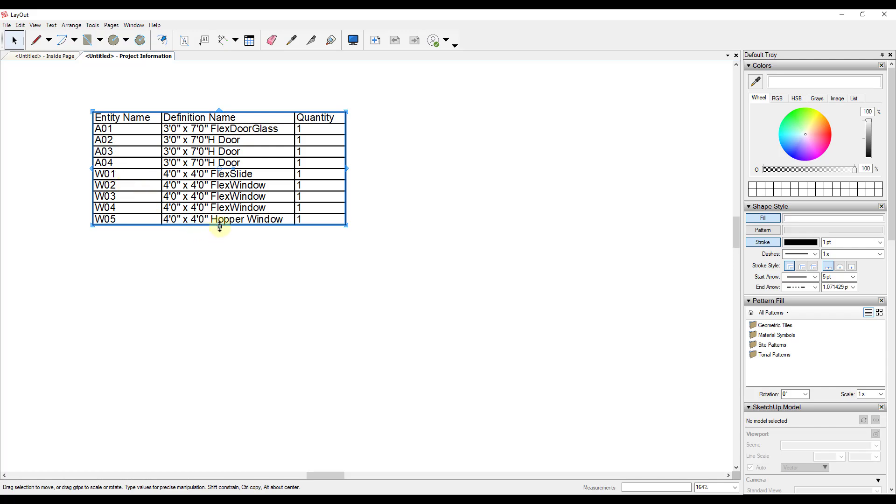
{"action": "left_click_drag", "start_coordinate": [220, 228], "coordinate": [220, 275]}
{"action": "left_click_drag", "start_coordinate": [346, 192], "coordinate": [493, 192]}
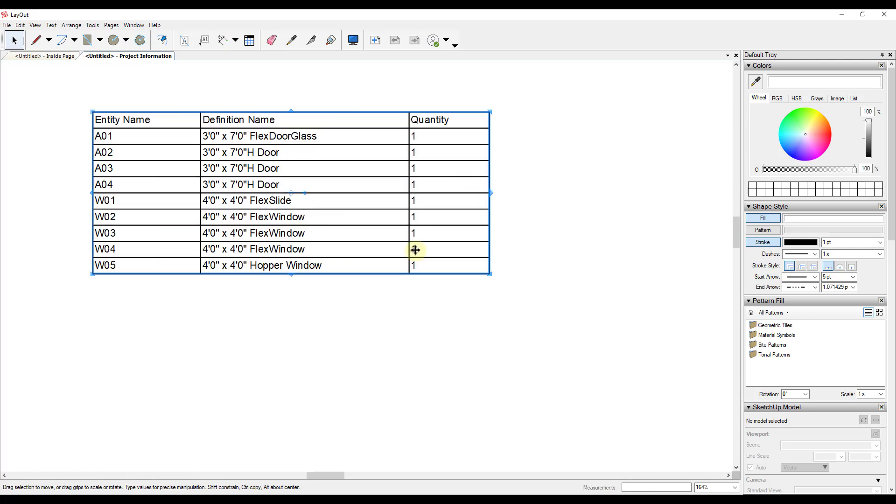
{"action": "scroll", "coordinate": [381, 270], "scroll_direction": "down", "scroll_amount": 3}
{"action": "scroll", "coordinate": [307, 193], "scroll_direction": "down", "scroll_amount": 2}
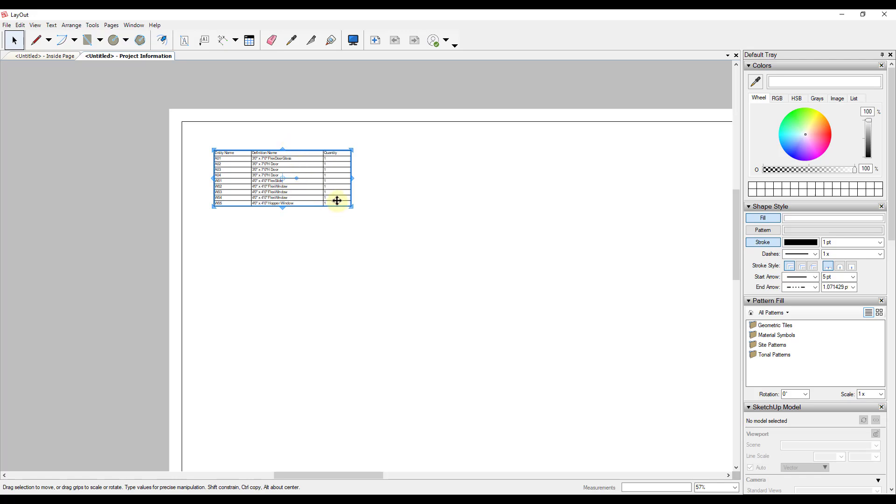
{"action": "scroll", "coordinate": [336, 199], "scroll_direction": "up", "scroll_amount": 2}
{"action": "middle_click_drag", "start_coordinate": [311, 182], "coordinate": [300, 207]}
{"action": "scroll", "coordinate": [308, 196], "scroll_direction": "up", "scroll_amount": 1}
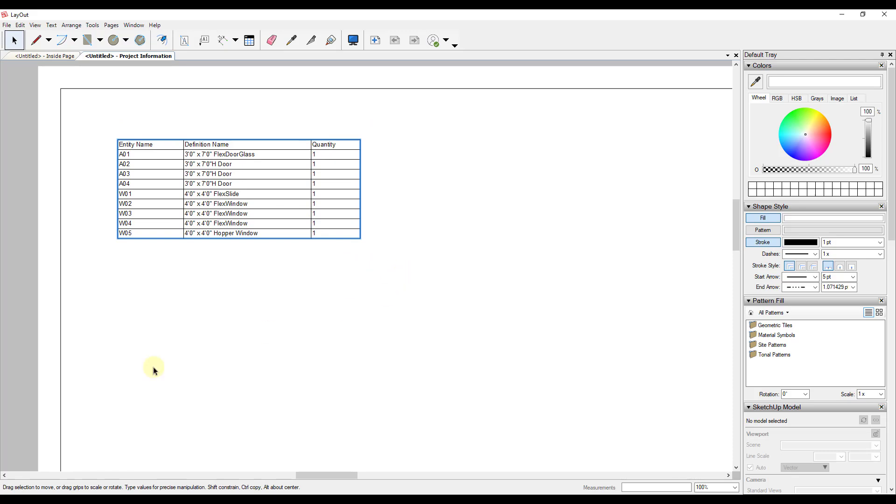